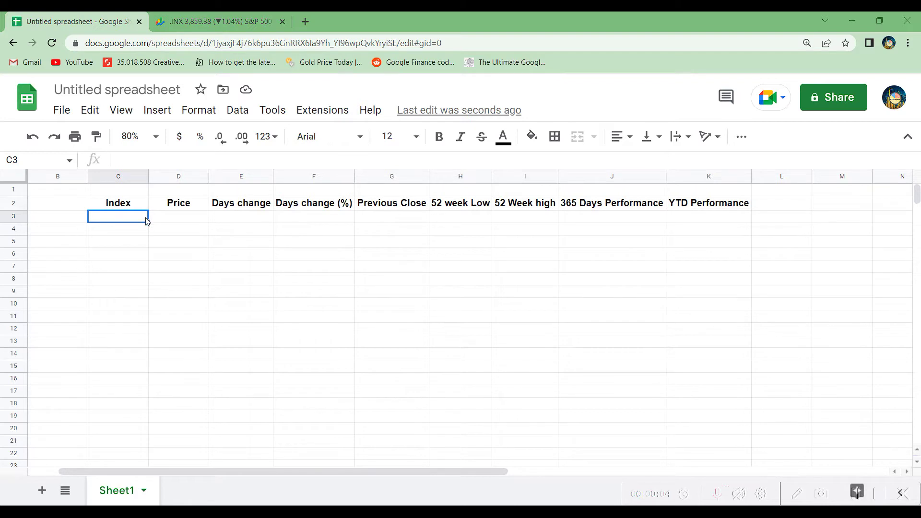
Step: Go through the empty row 3 cells under each heading from Price to YTD Performance
click(184, 221)
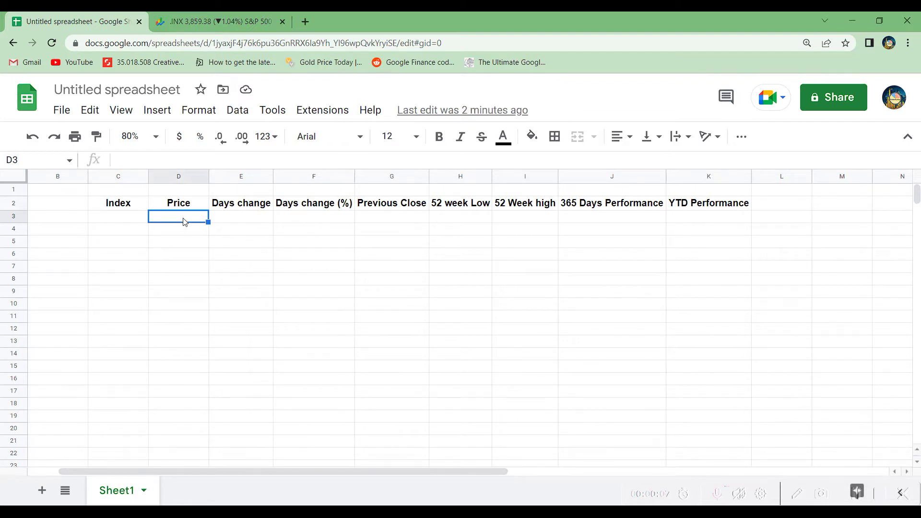
click(248, 218)
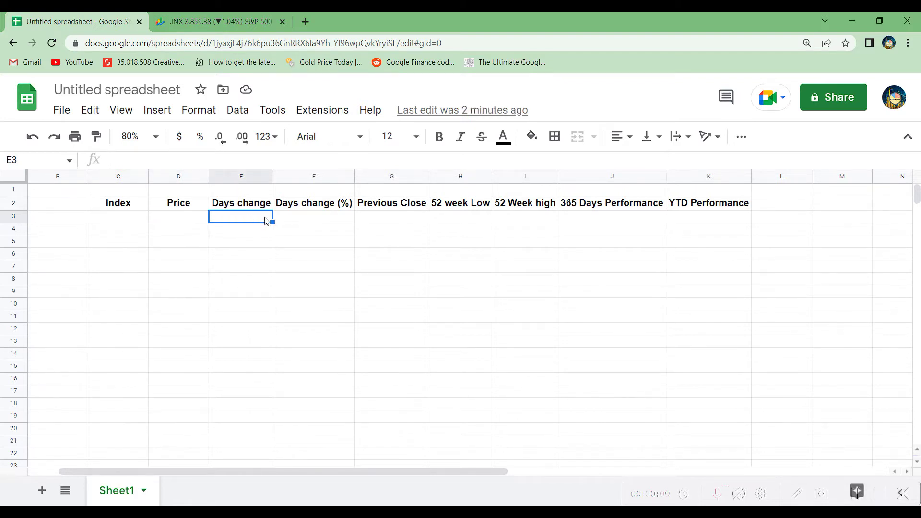
click(317, 223)
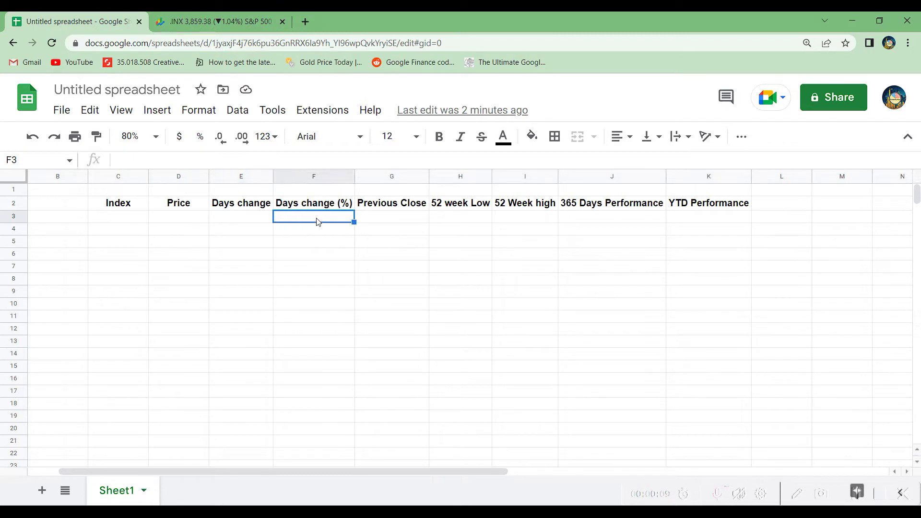
click(421, 221)
click(467, 221)
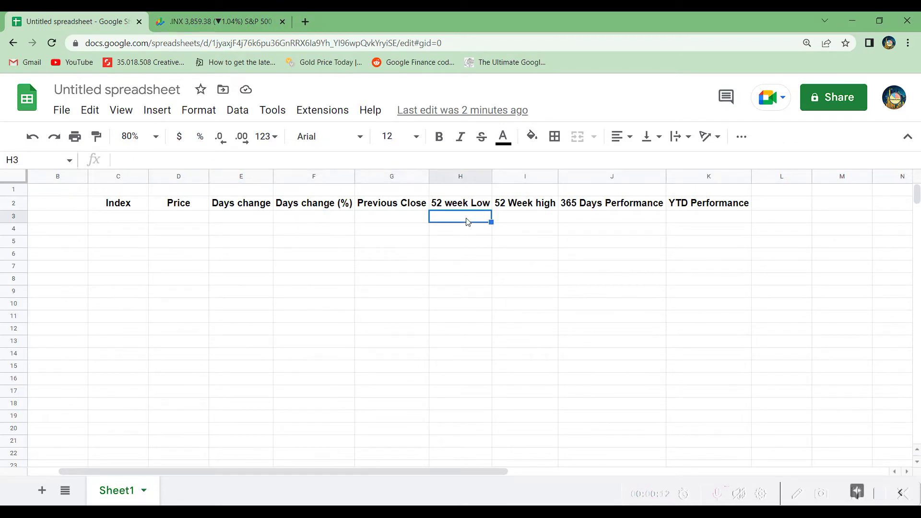
click(538, 221)
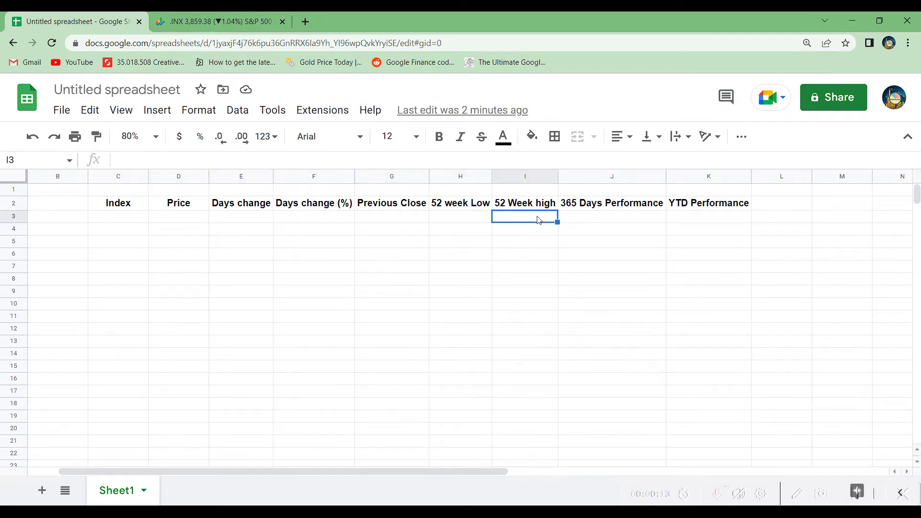
click(616, 221)
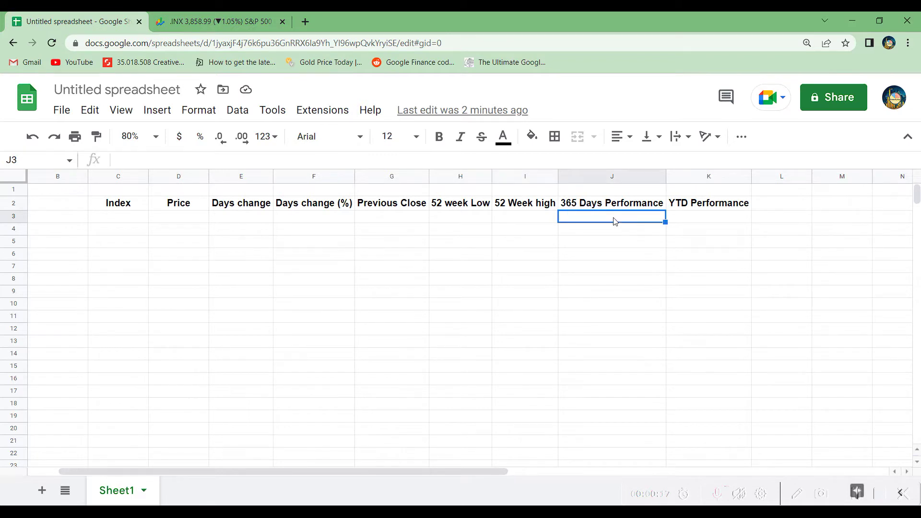
click(722, 223)
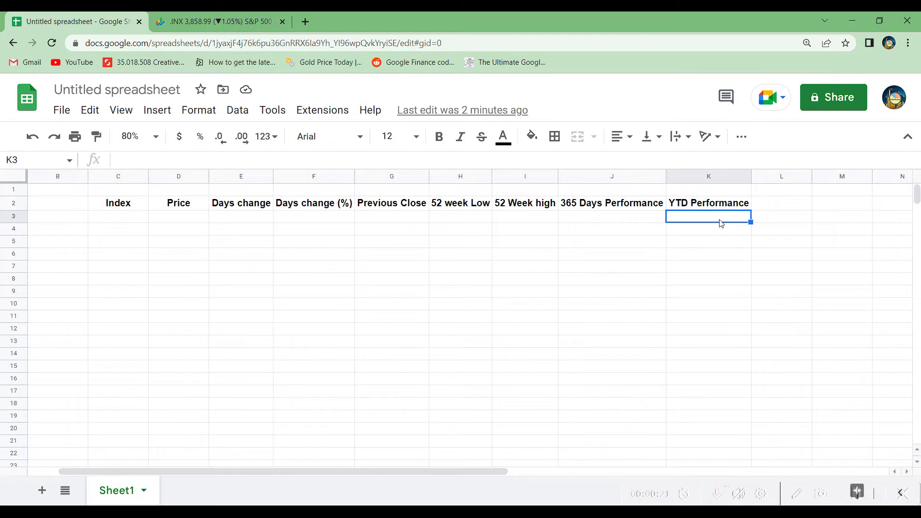
Step: Enter S&P500 as the index name in cell C3
click(126, 220)
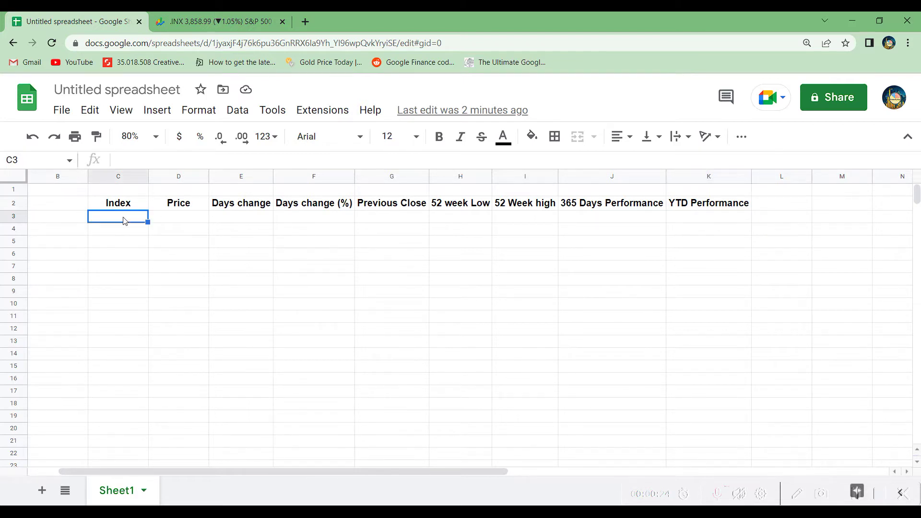
text(S&P500)
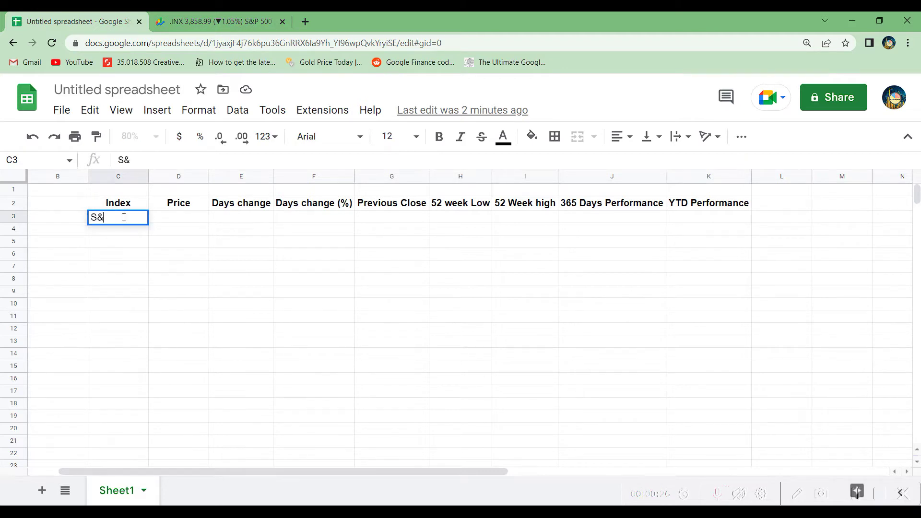
click(177, 220)
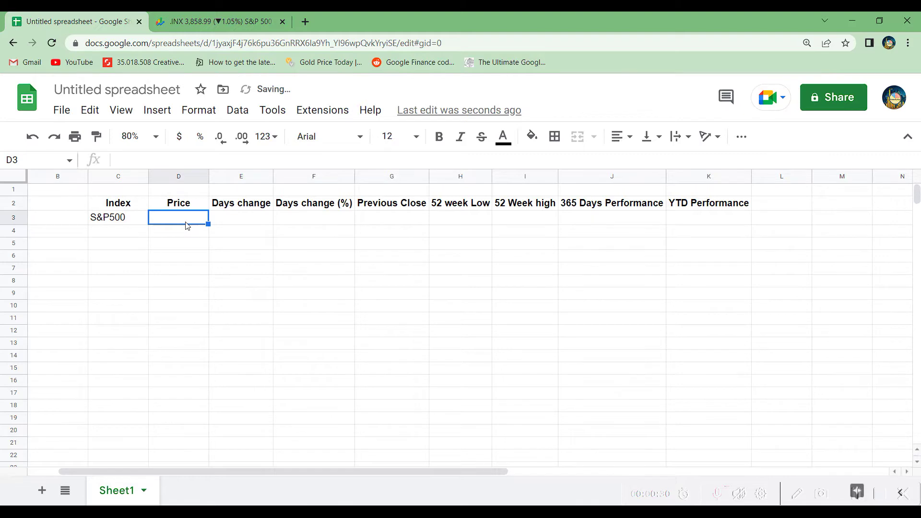
Step: Look up the S&P 500 ticker symbol on the open Google Finance page and return to the spreadsheet
click(194, 24)
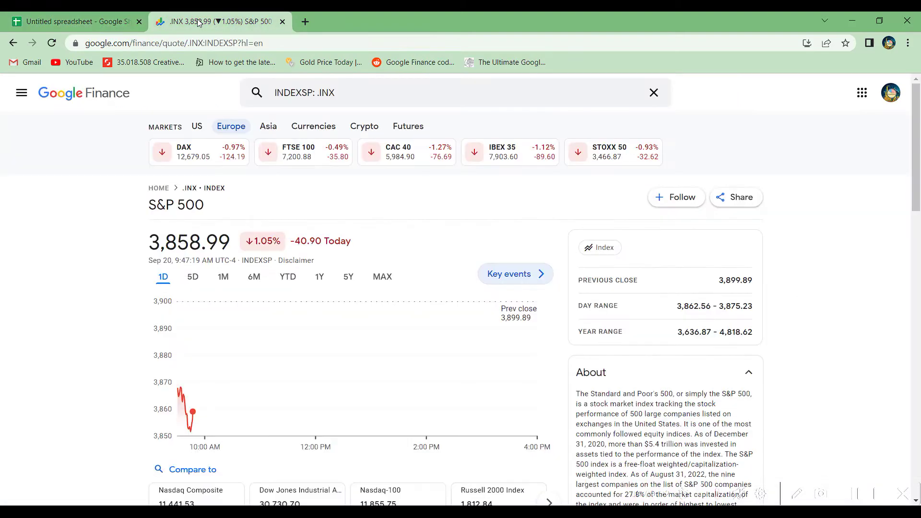
drag(148, 205, 182, 190)
click(269, 209)
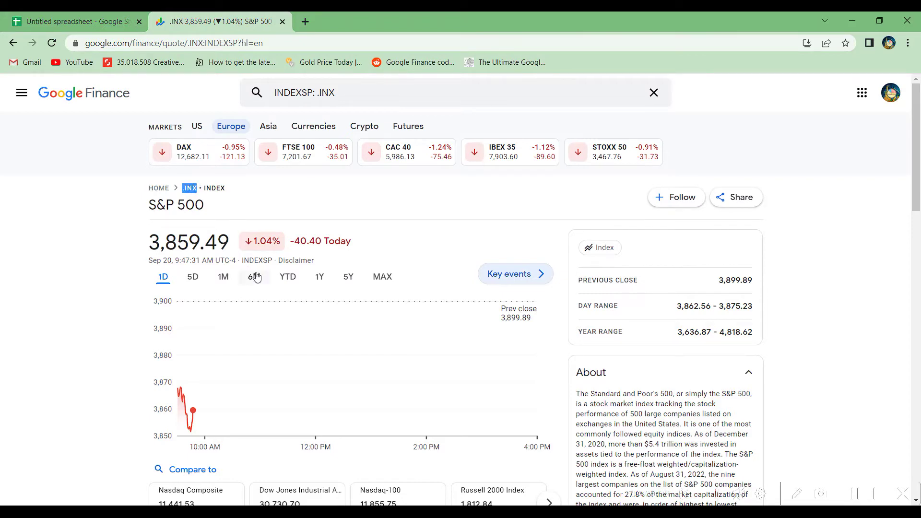
key(ctrl+Tab)
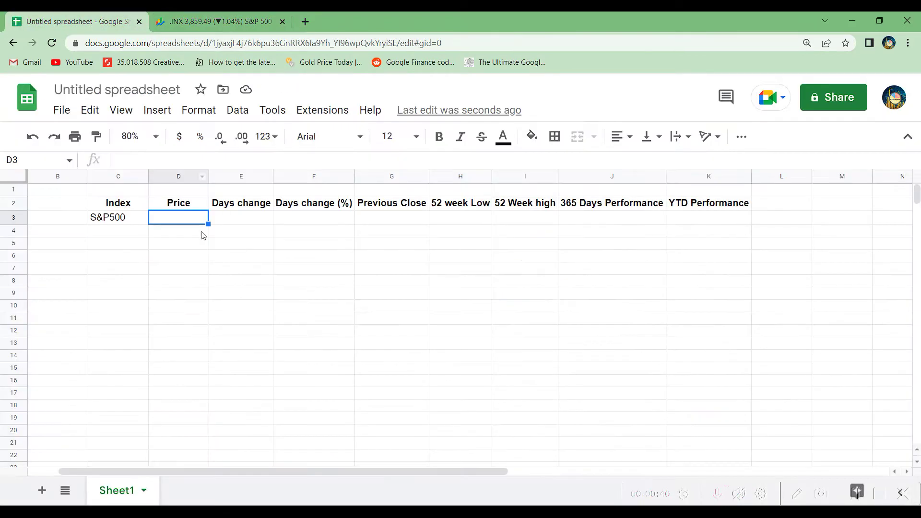
Step: Fill the Price cell D3 with the formula =GOOGLEFINANCE(".INX","price")
text(=Goo)
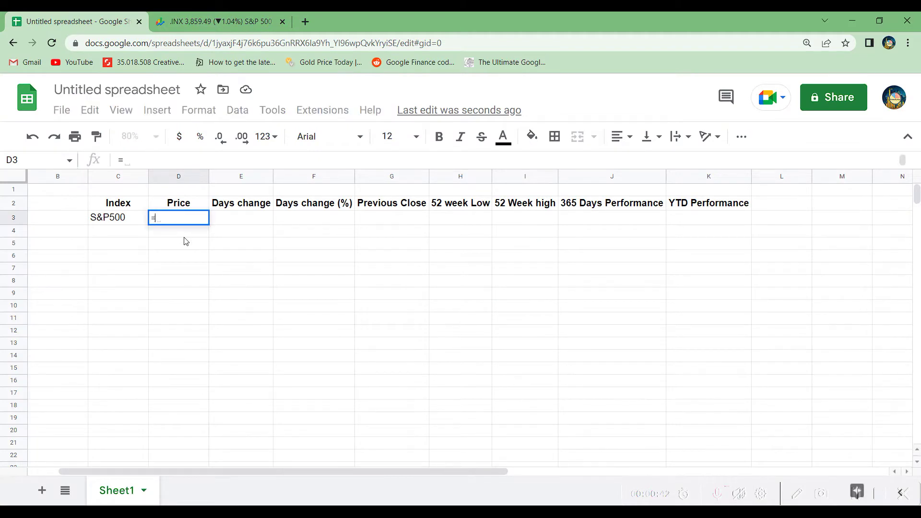
click(186, 241)
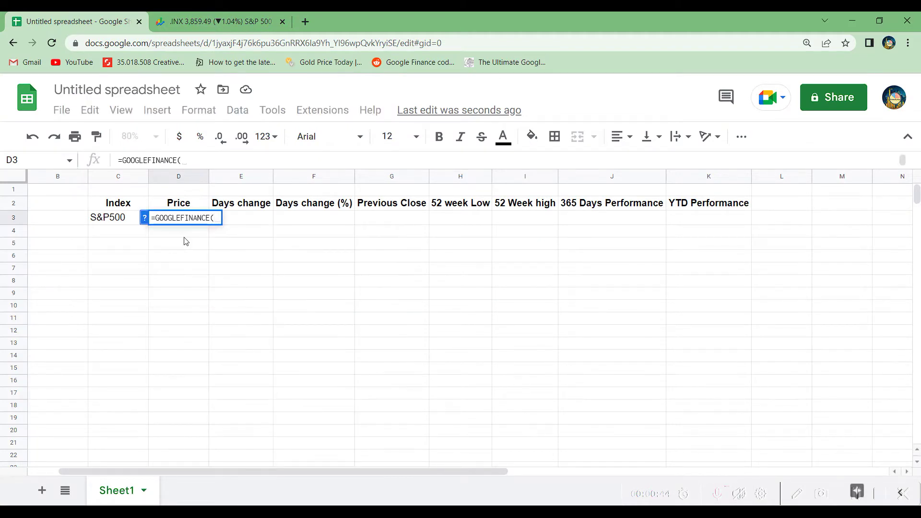
text(".INX")
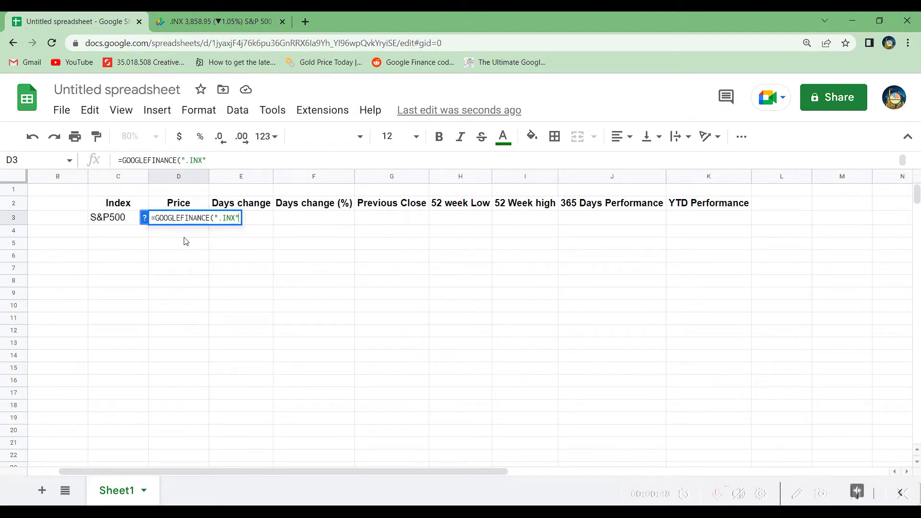
text(,"price"))
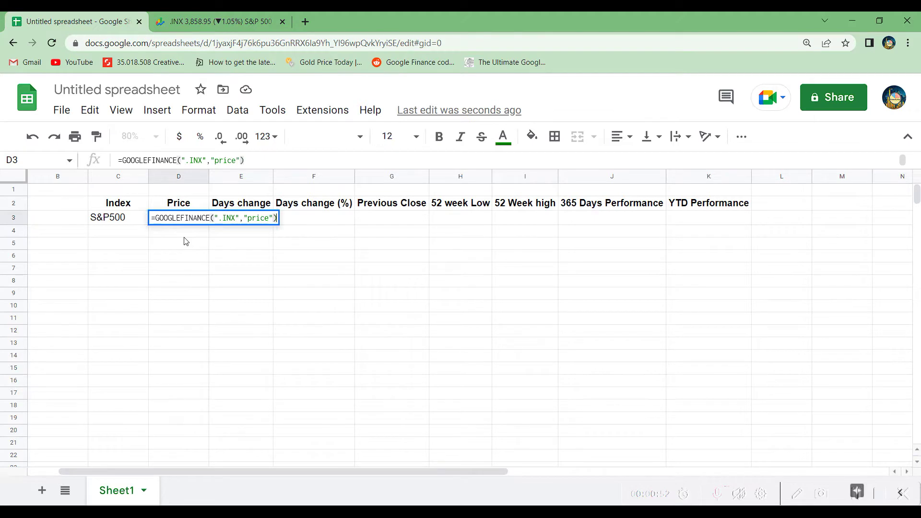
key(Return)
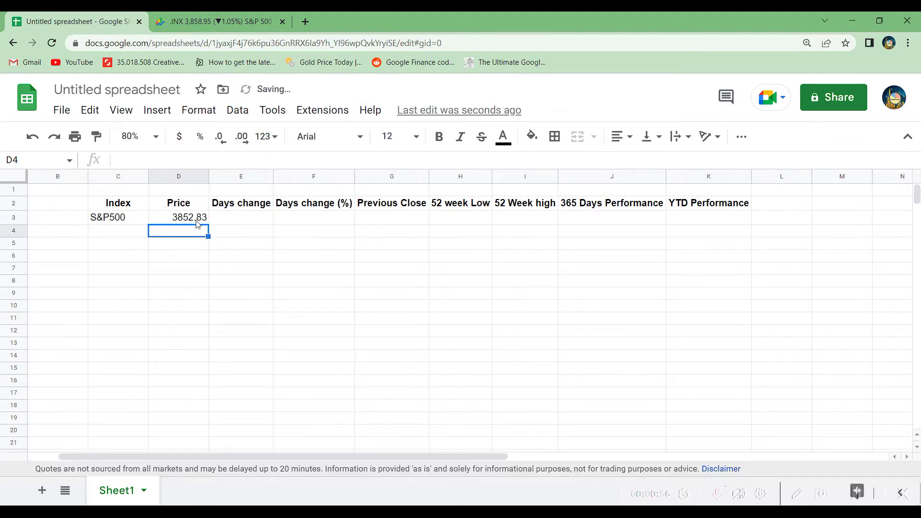
Step: Fill the Days change cell E3 with the formula =GOOGLEFINANCE(".INX","change")
click(249, 219)
text(=)
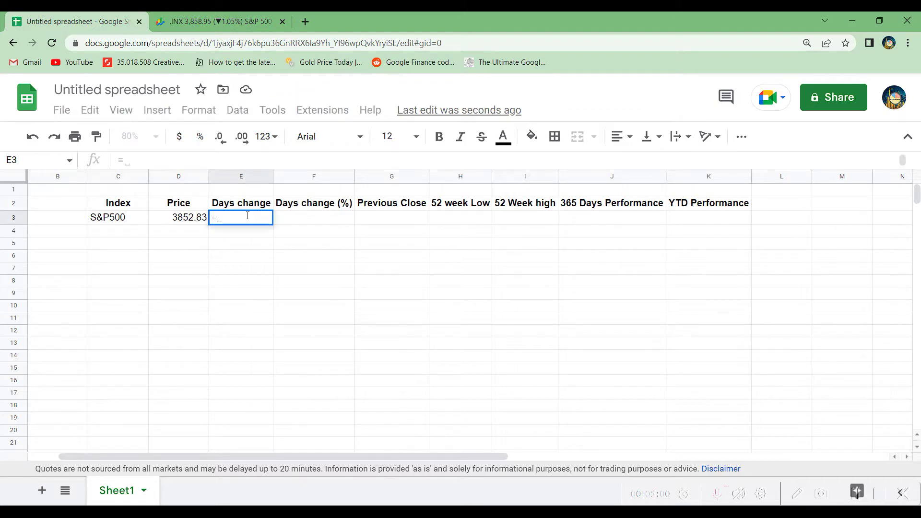
text(Goo)
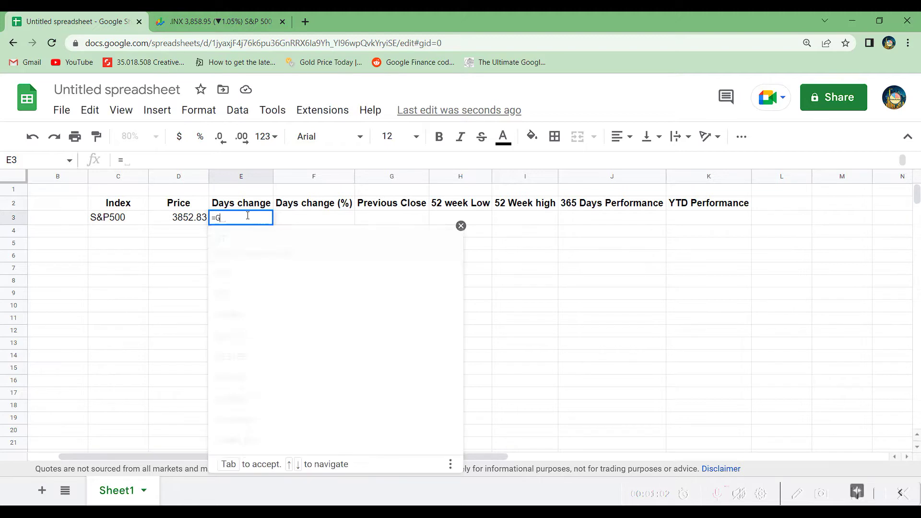
click(265, 259)
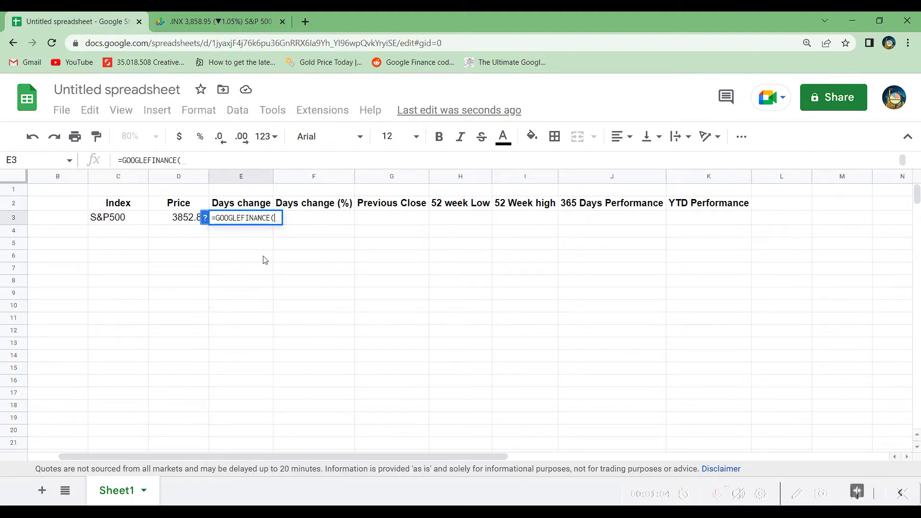
text(".INX)
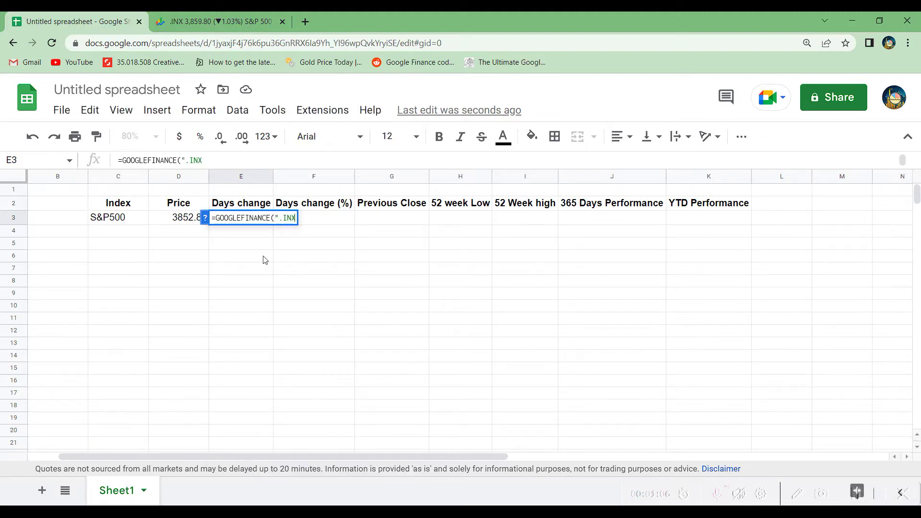
text(",)
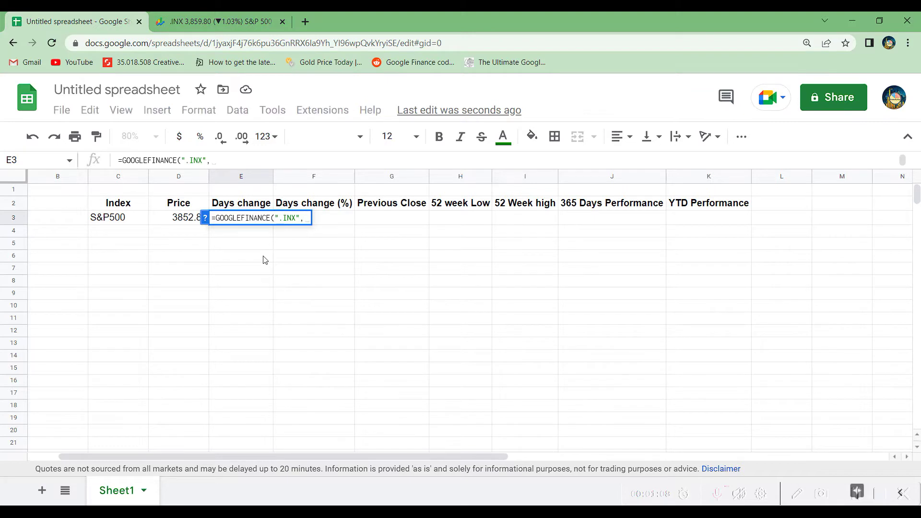
text("change)
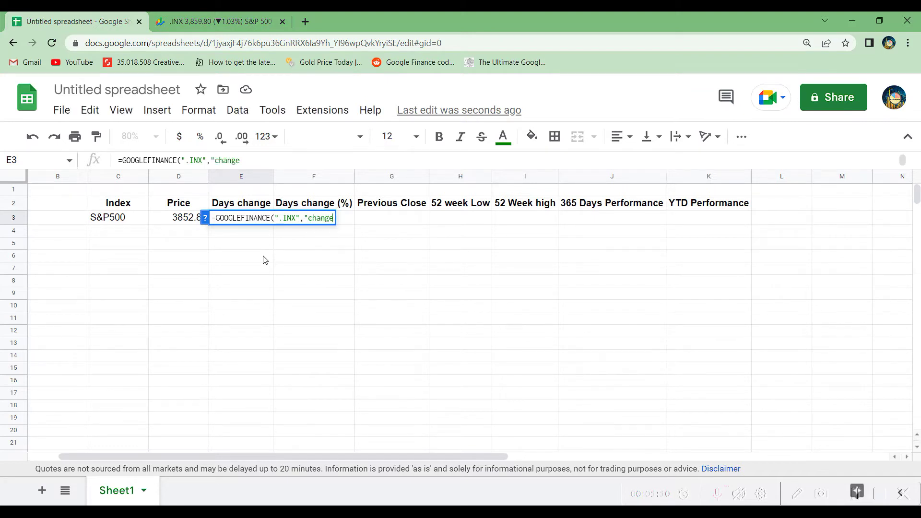
text("))
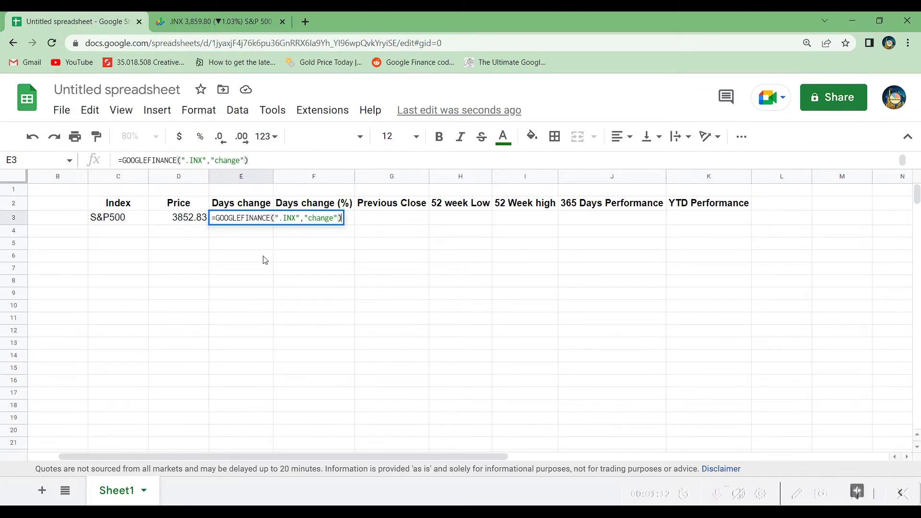
key(Return)
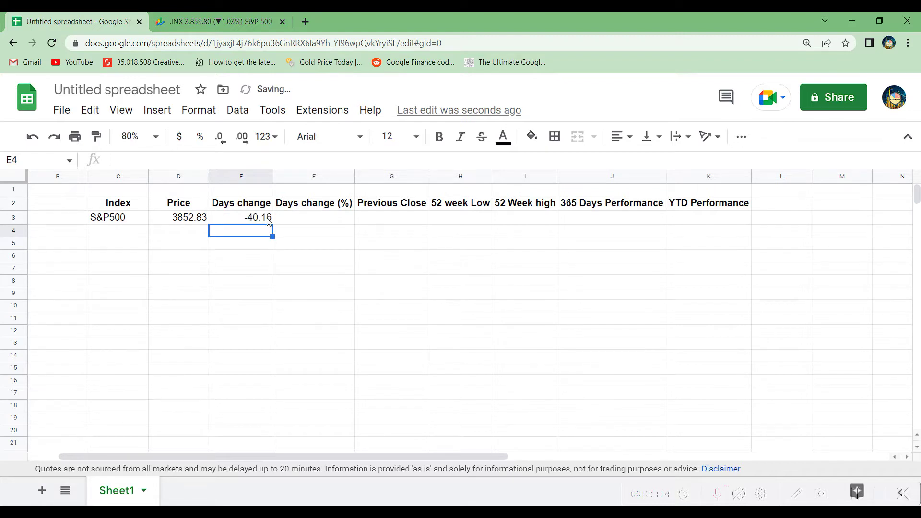
Step: Fill the Days change (%) cell F3 with the formula =GOOGLEFINANCE(".INX","changepct")
click(303, 221)
text(=)
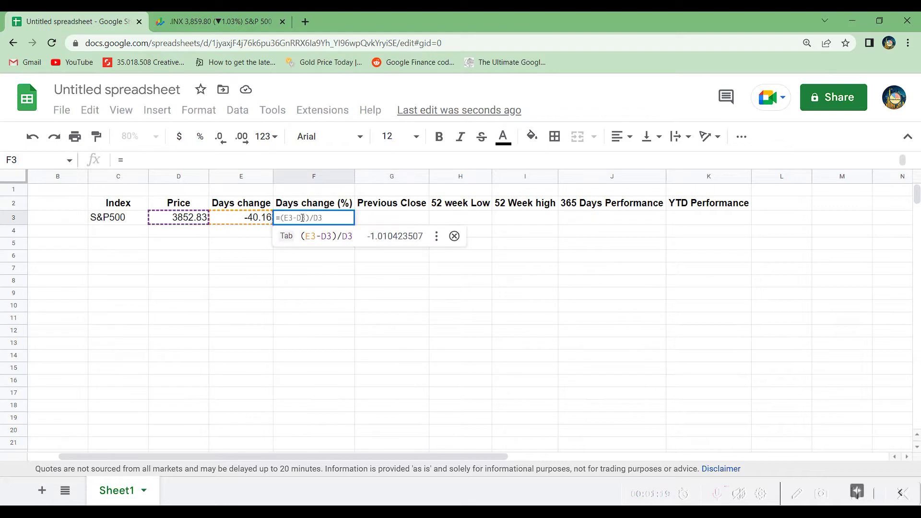
text(()
key(BackSpace)
text(g)
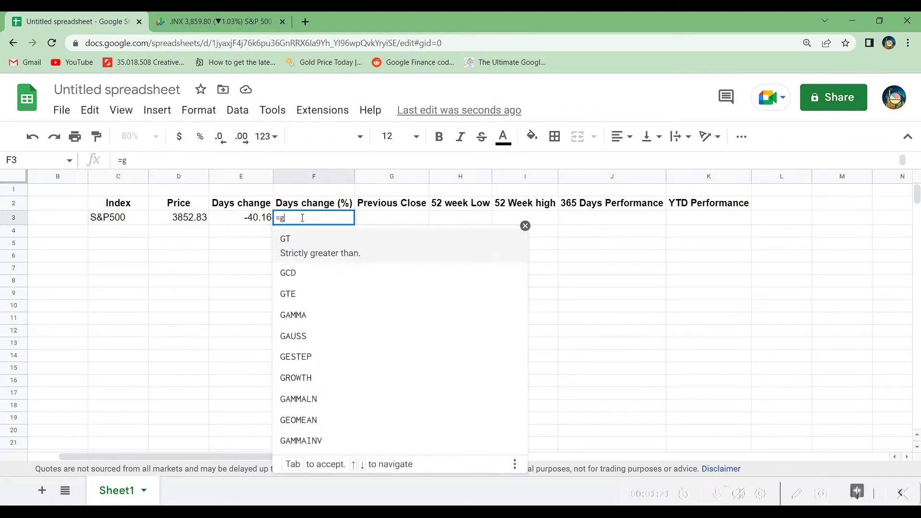
text(oo)
click(313, 244)
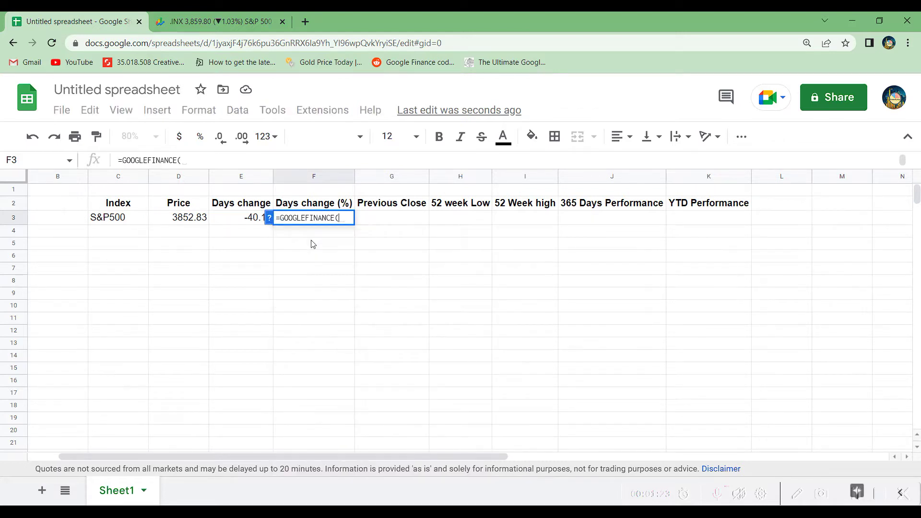
text(".INX)
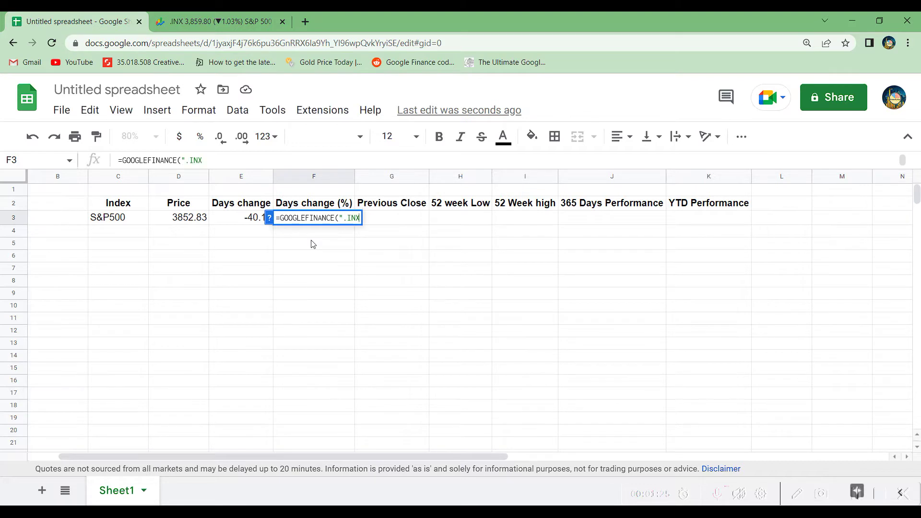
text(", )
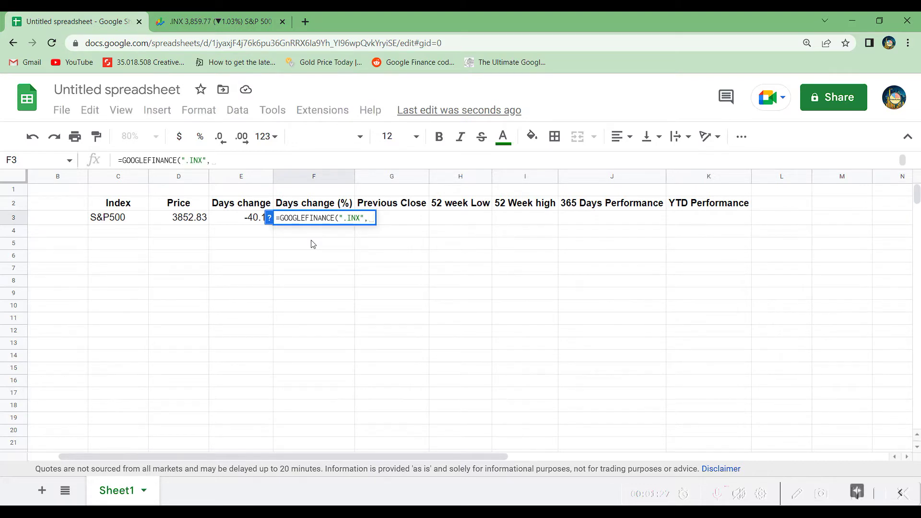
text("change)
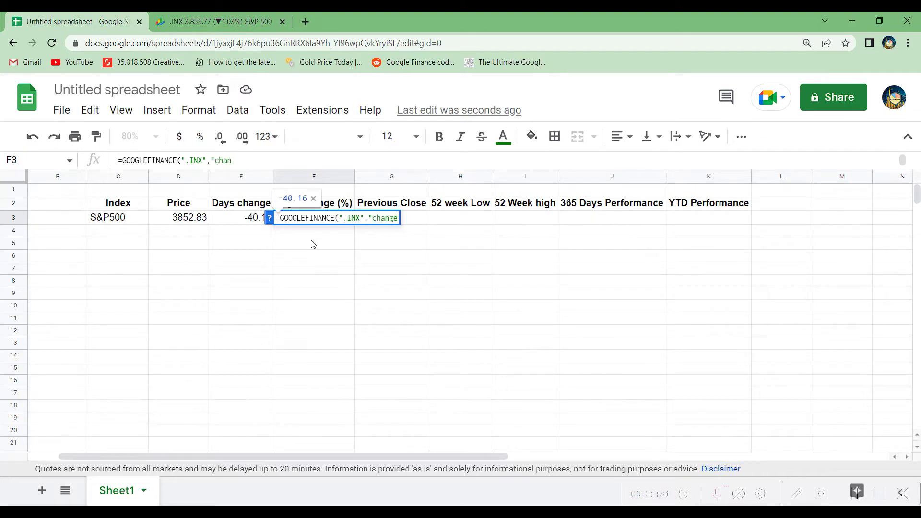
text(pct")
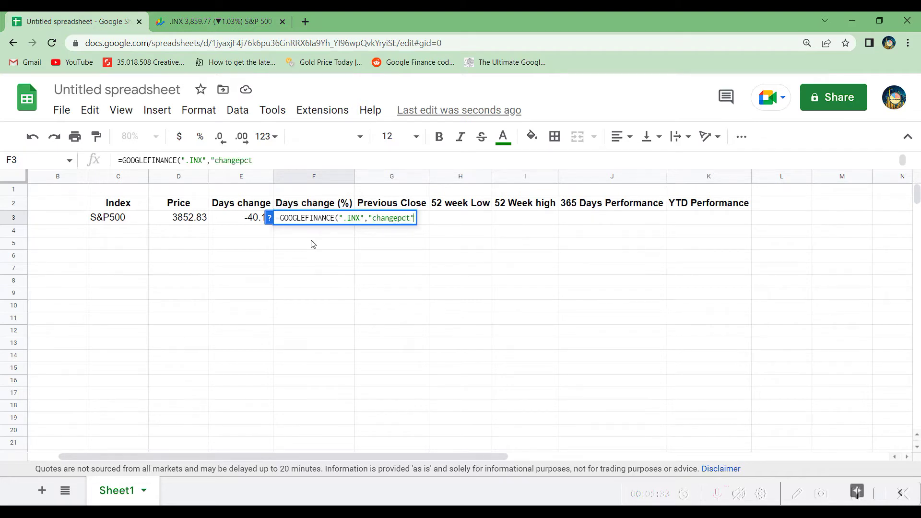
text())
key(Return)
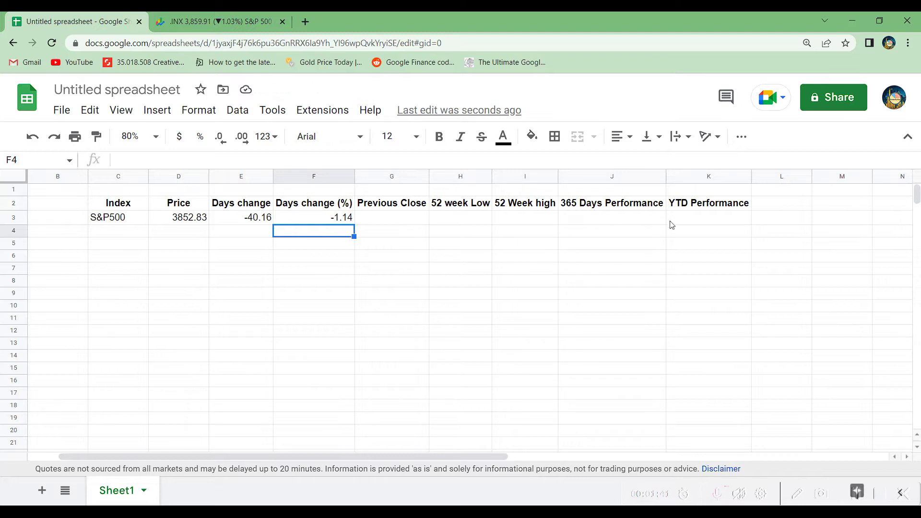
Step: Fill the Previous Close cell G3 with the formula =GOOGLEFINANCE(".INX","closeyest")
click(409, 219)
text(=goog)
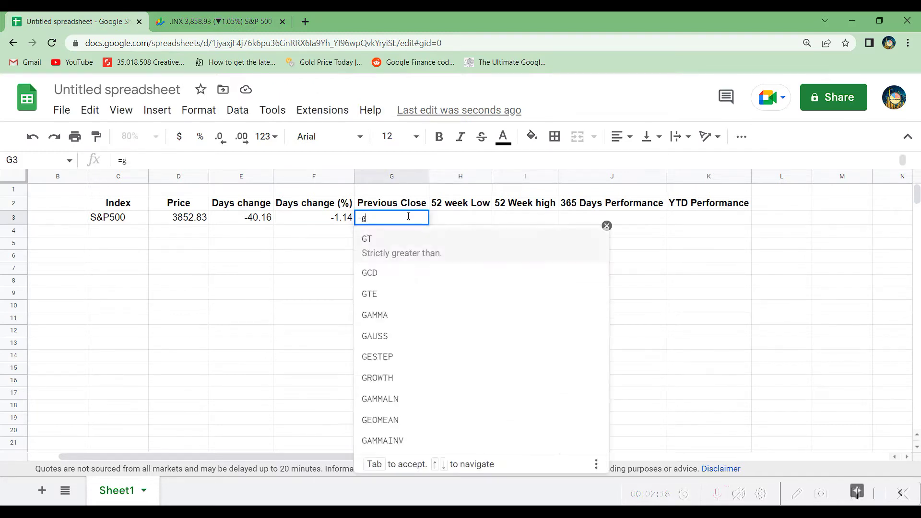
click(411, 235)
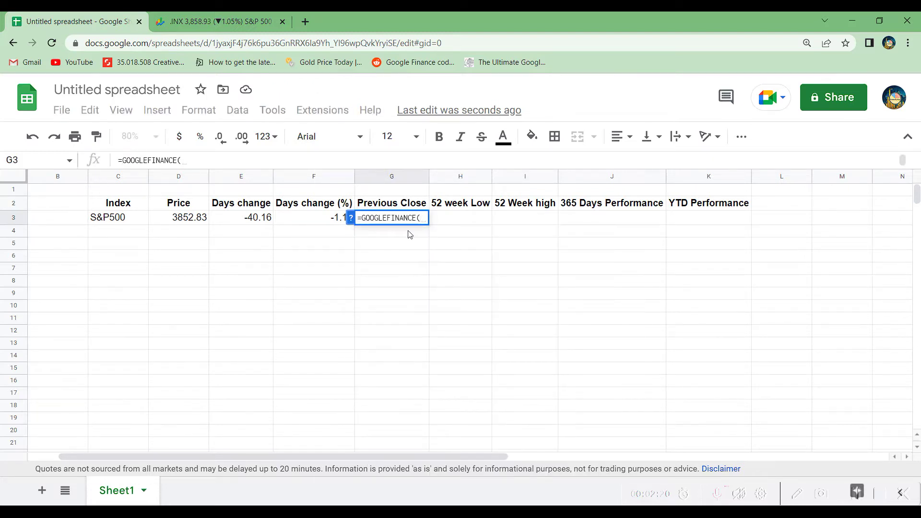
text(".INX",)
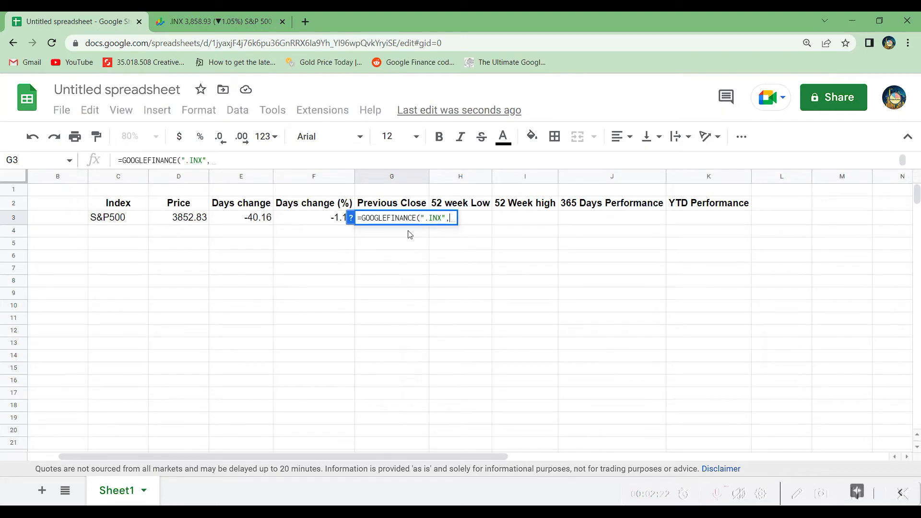
text("close)
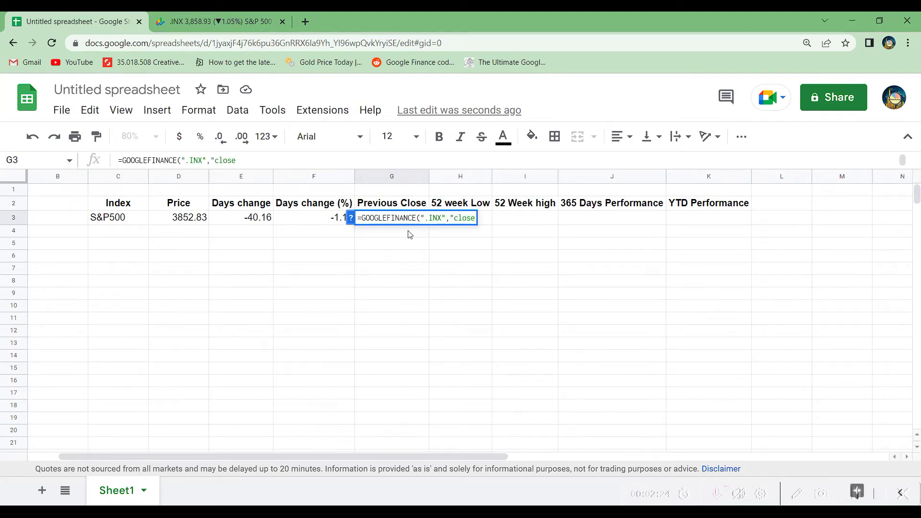
text(yest")
key(Return)
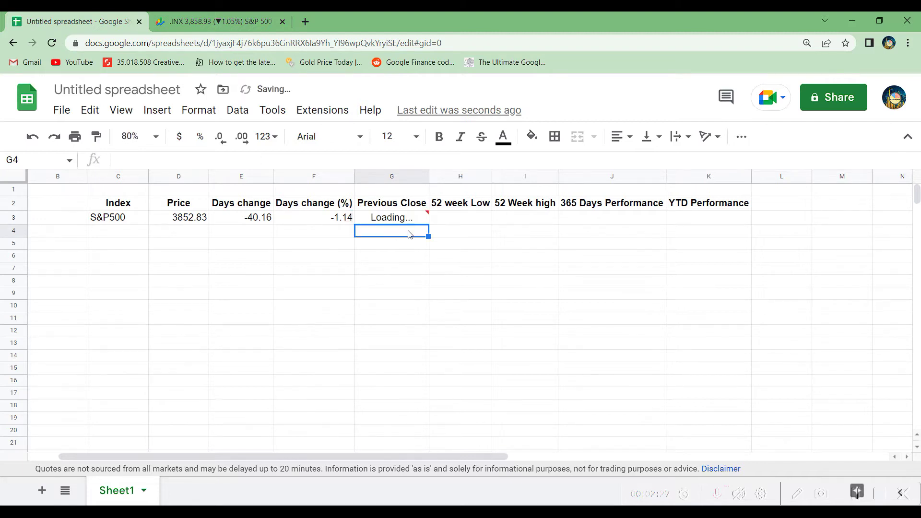
Step: Fill the 52 week Low cell H3 with the formula =GOOGLEFINANCE(".INX","low52")
click(457, 223)
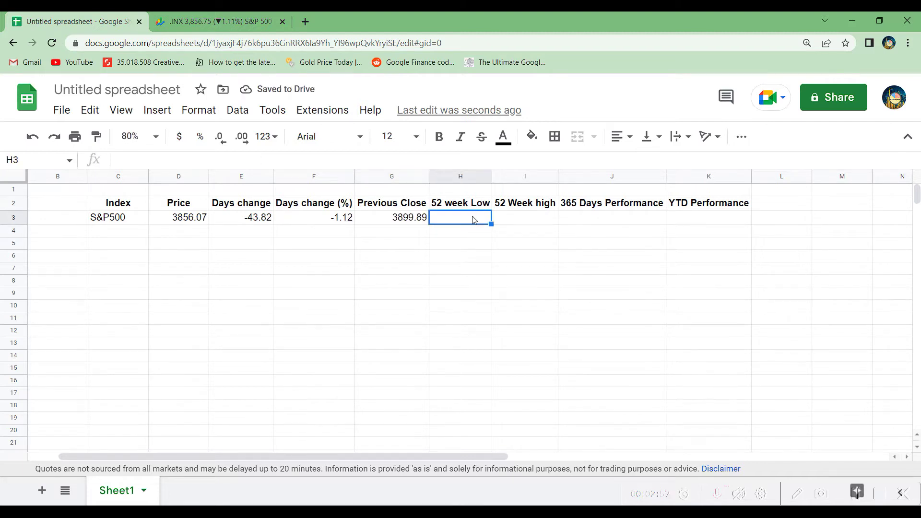
text(=google)
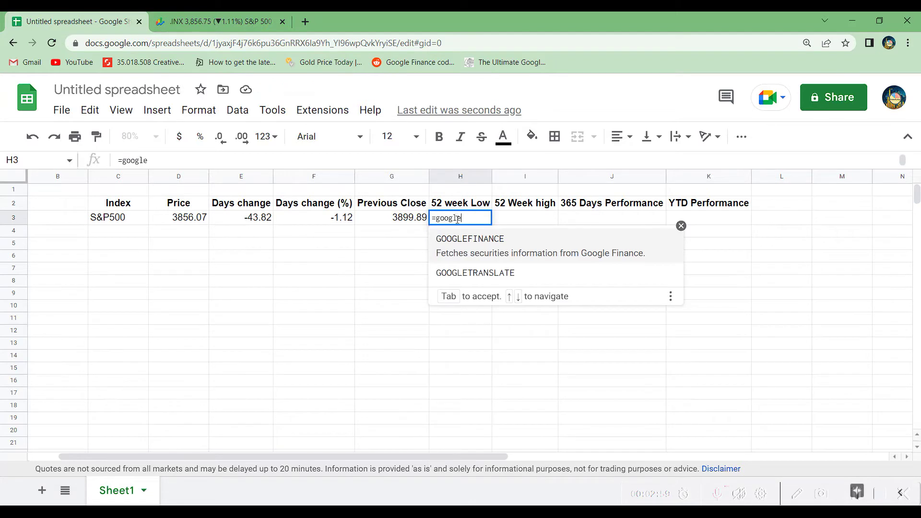
key(Tab)
text(")
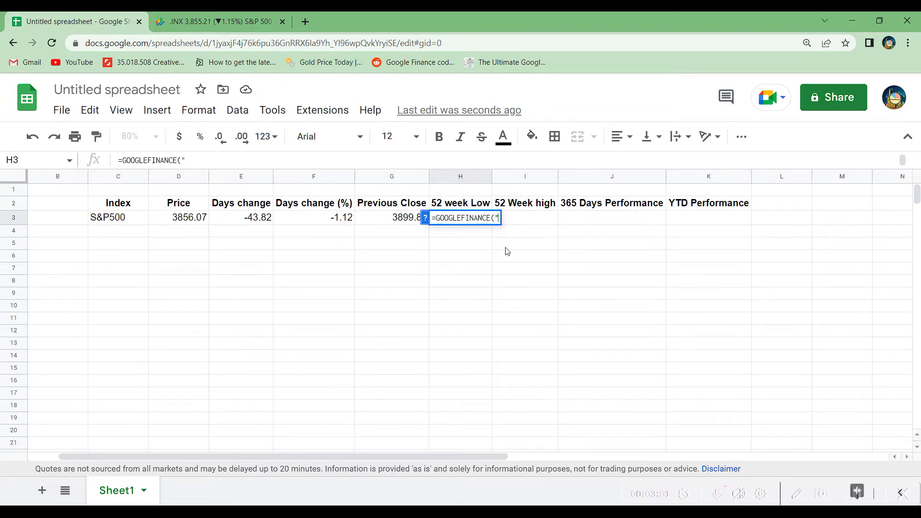
text(.INX)
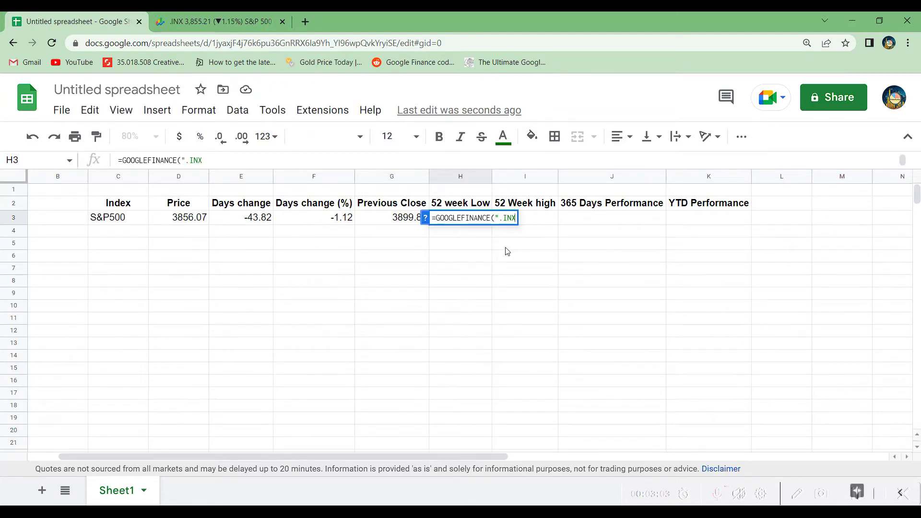
text(",)
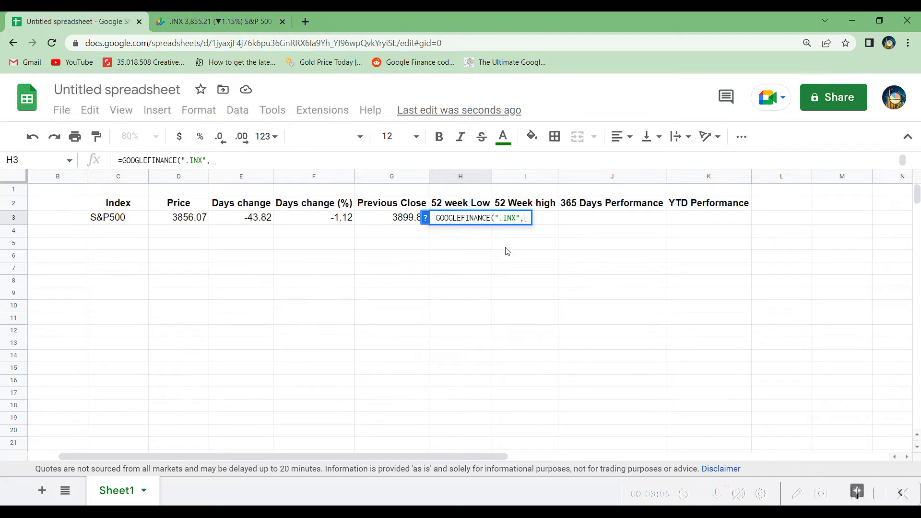
text("low52))
key(Left)
text(")
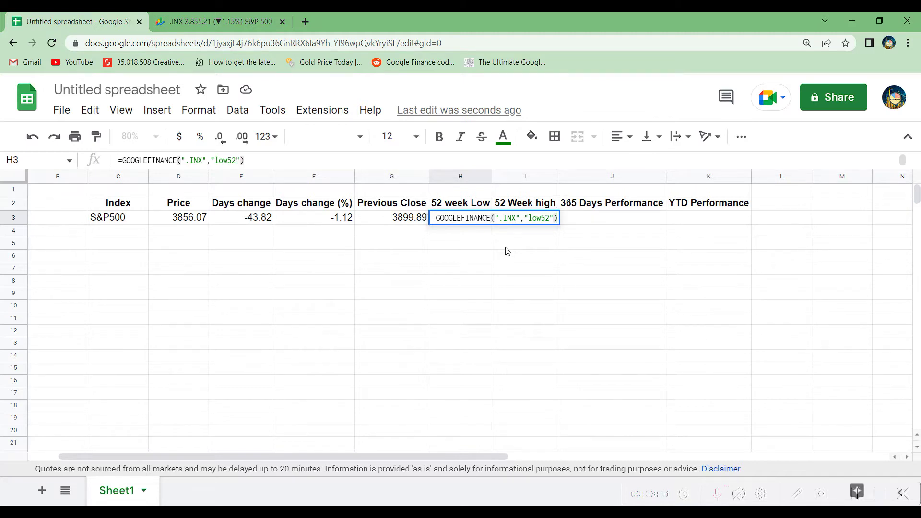
key(Return)
Step: Fill the 52 Week high cell I3 with the formula =GOOGLEFINANCE(".INX","high52")
click(523, 219)
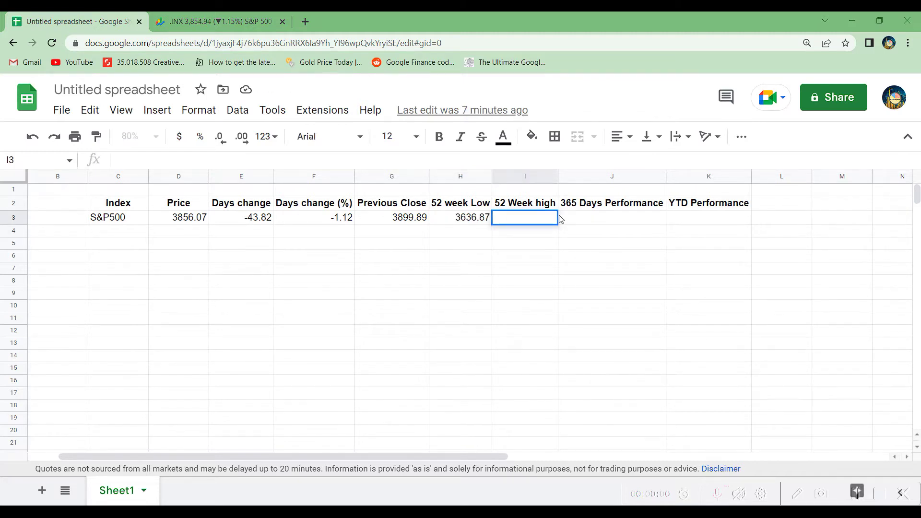
double_click(545, 220)
text(=goo)
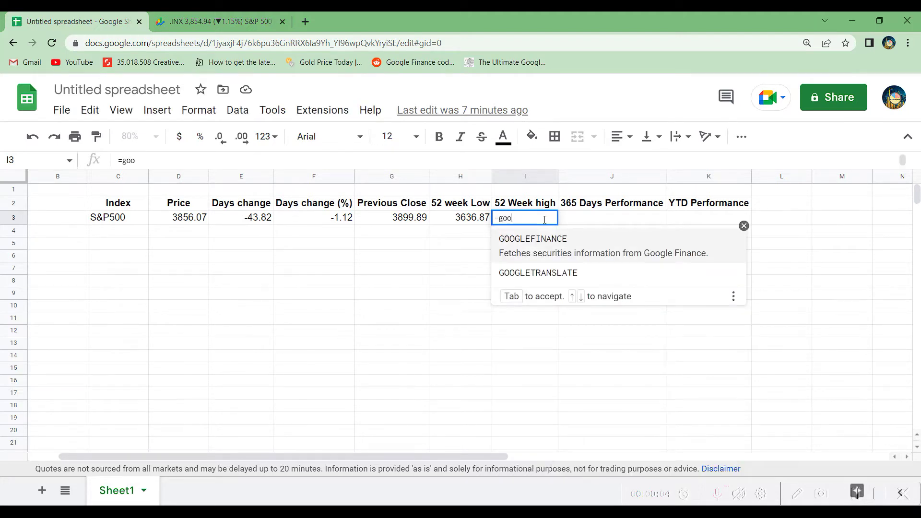
click(540, 250)
text(".INX")
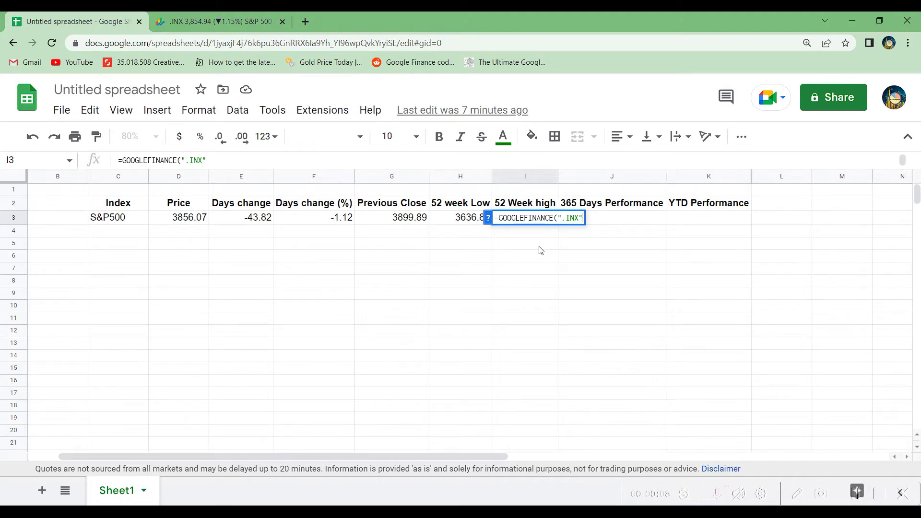
text(,"high52)
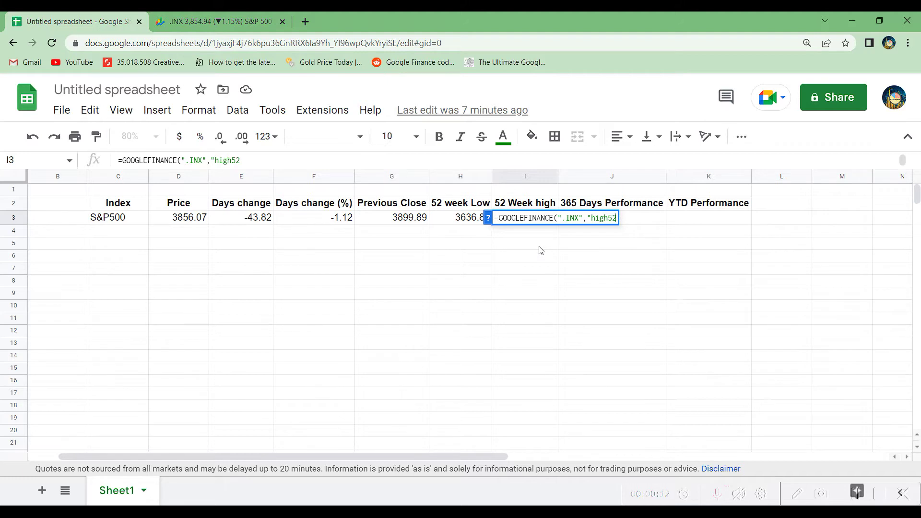
text("))
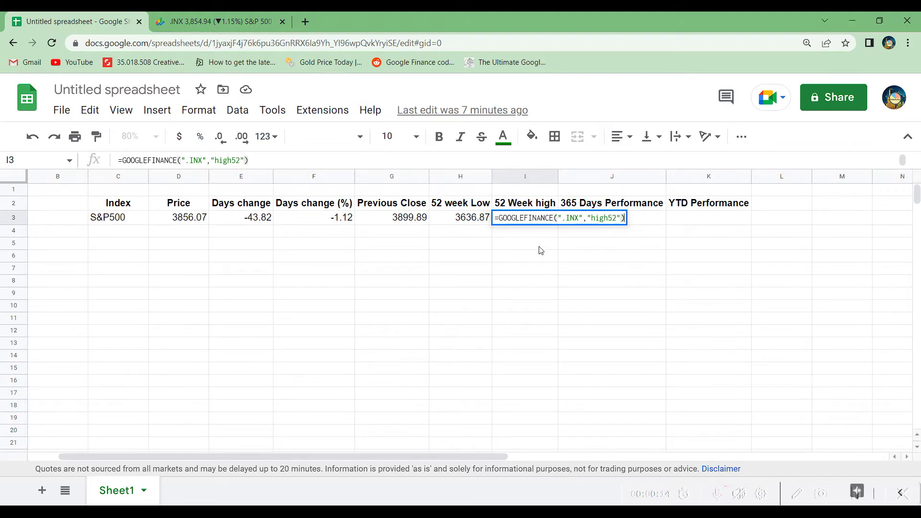
key(Return)
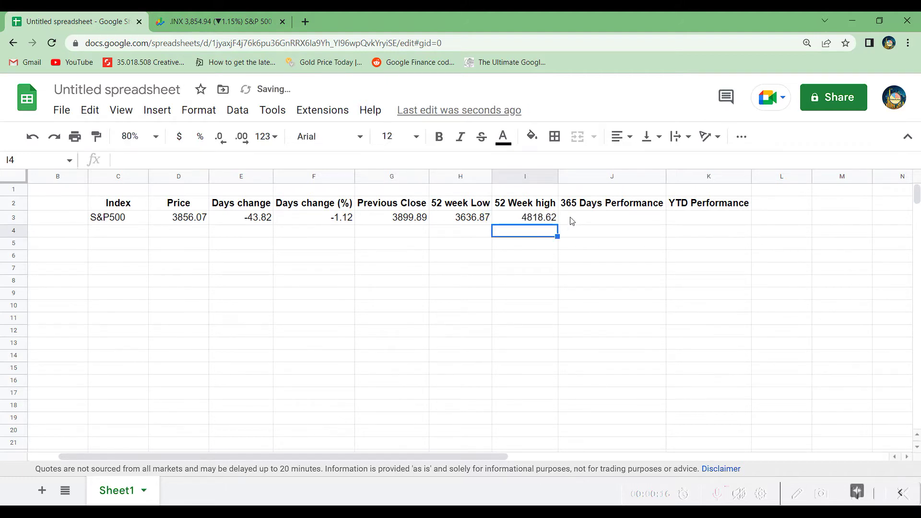
Step: Chart the 365 Days Performance in cell J3 with the formula =SPARKLINE(GOOGLEFINANCE(".INX","price",today()-365,today()))
click(576, 220)
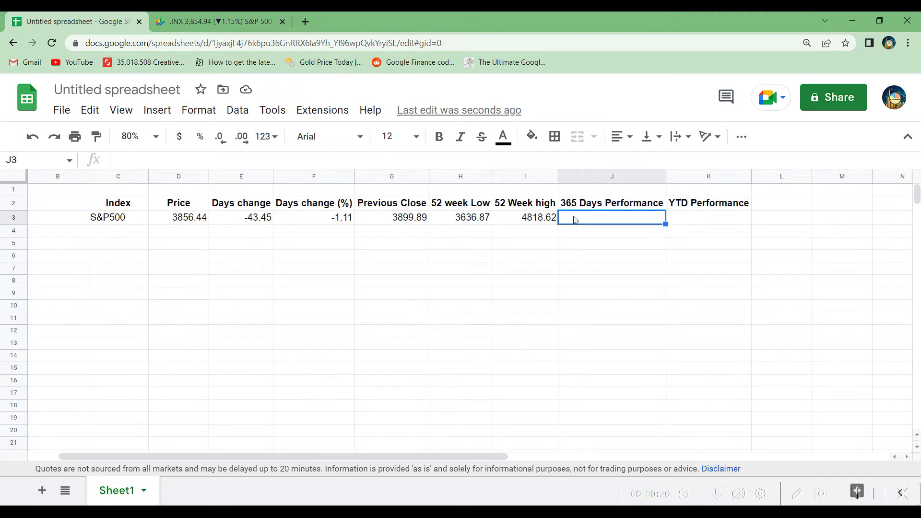
text(=sparkli)
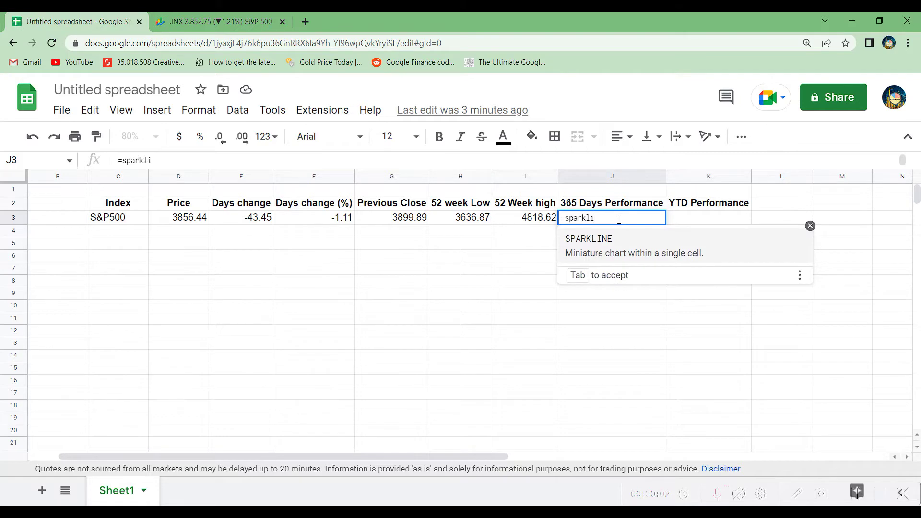
click(622, 254)
text(goo)
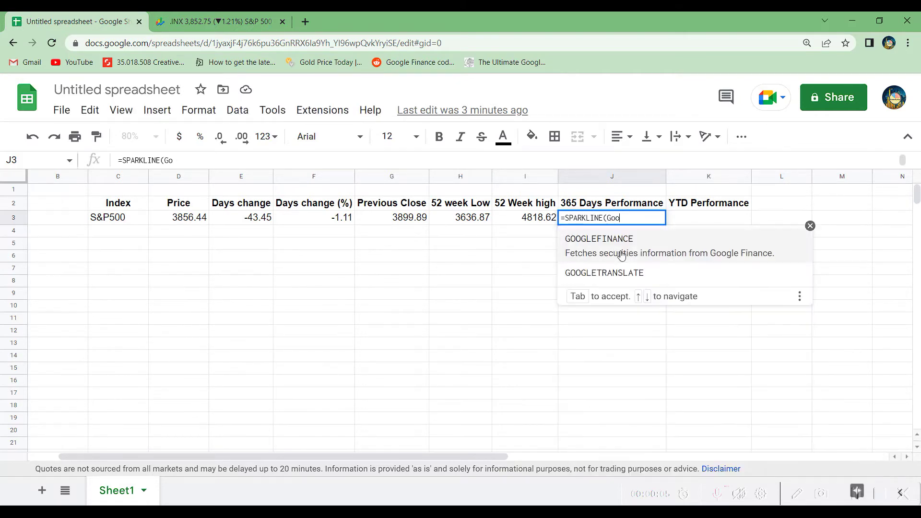
key(Tab)
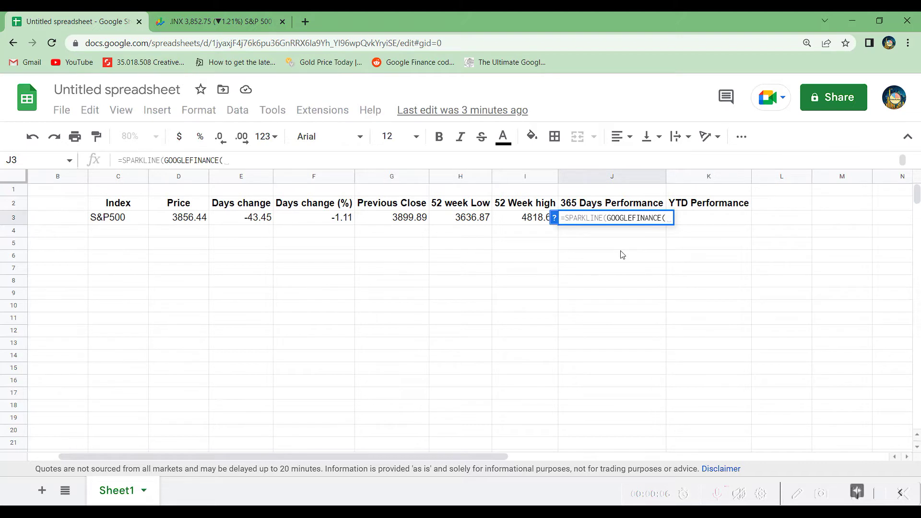
text(".INX")
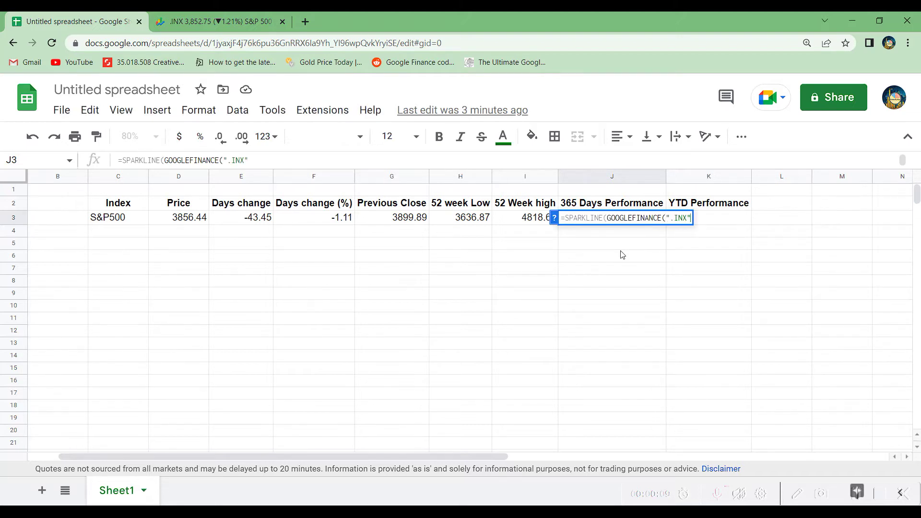
text(,"price)
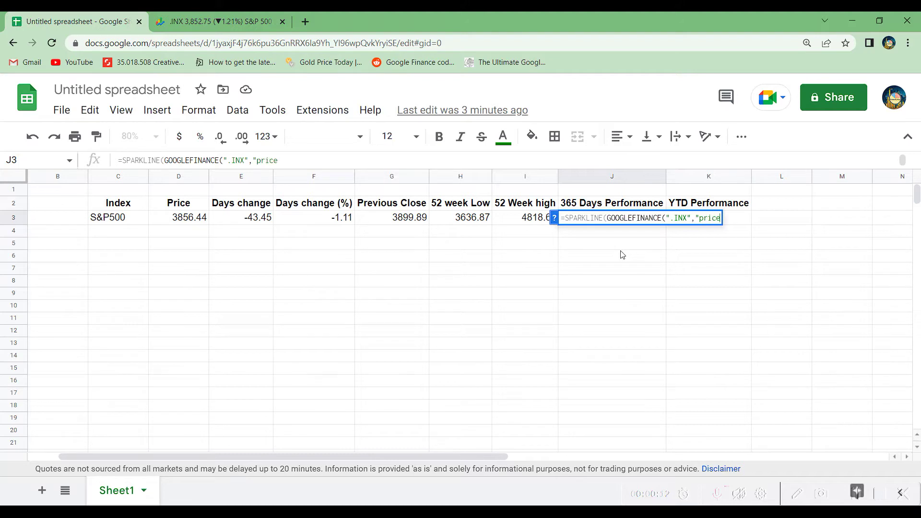
text(",)
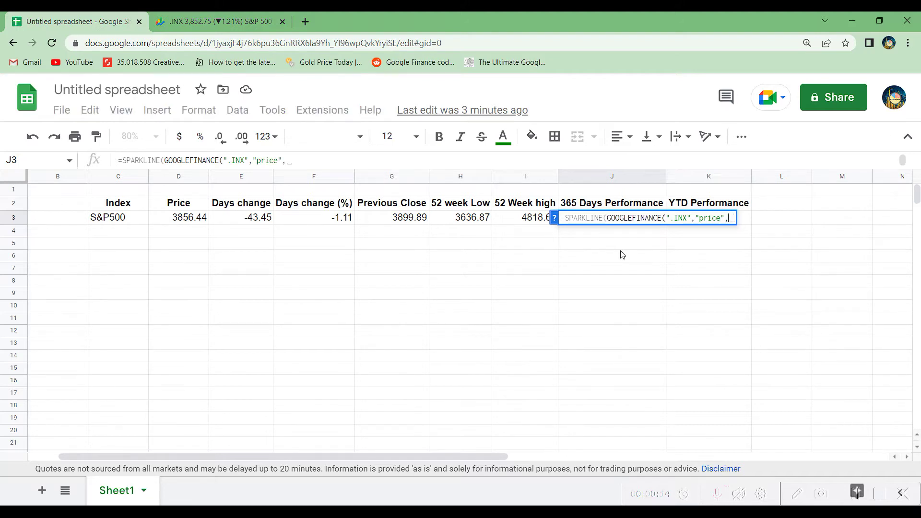
text(today())
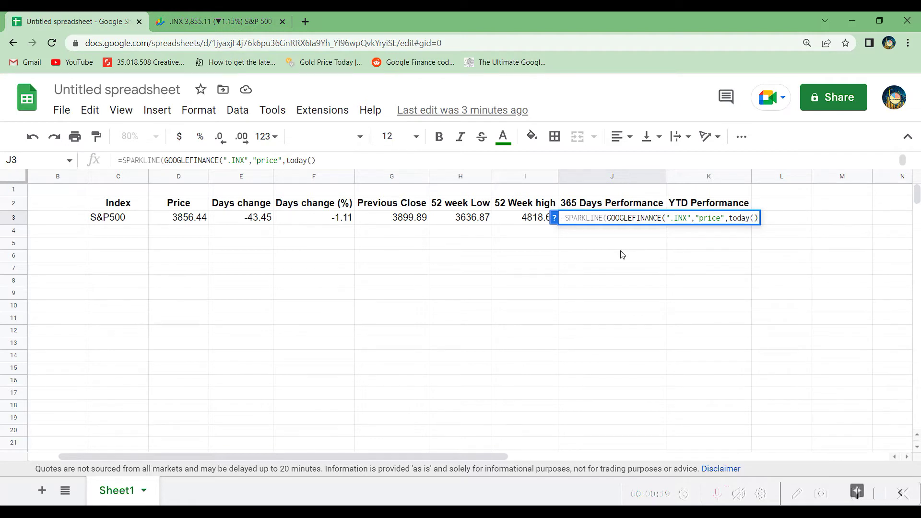
text(-365)
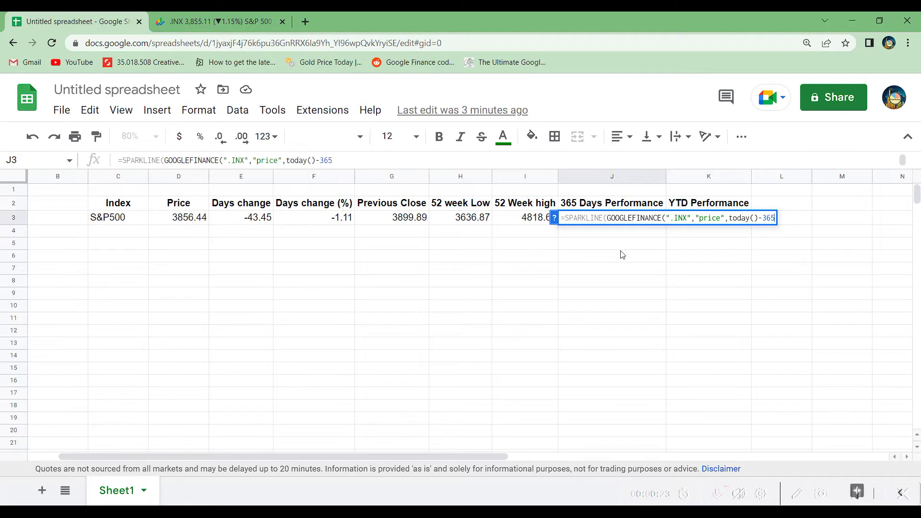
text(,today()
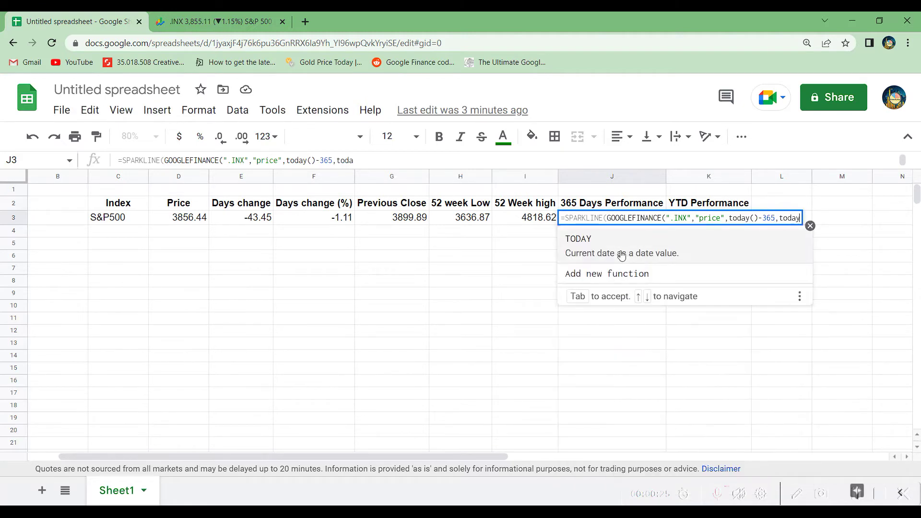
text())))
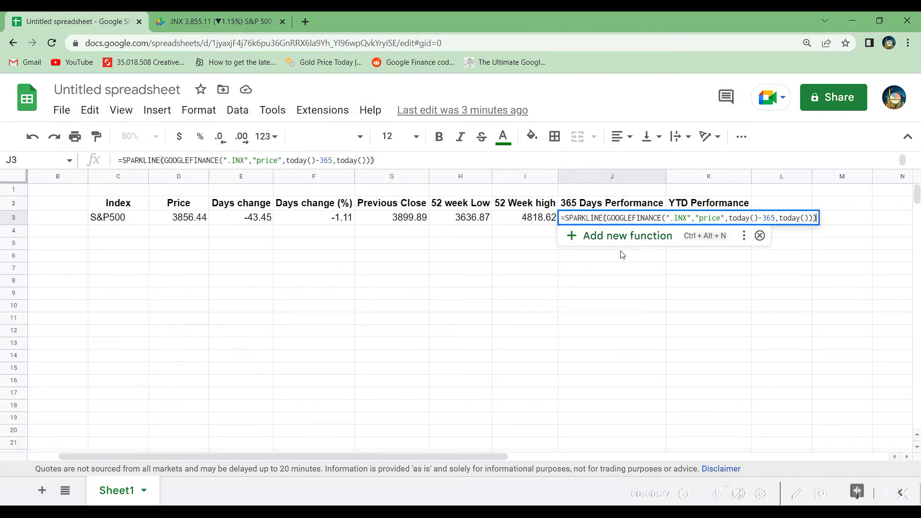
key(Return)
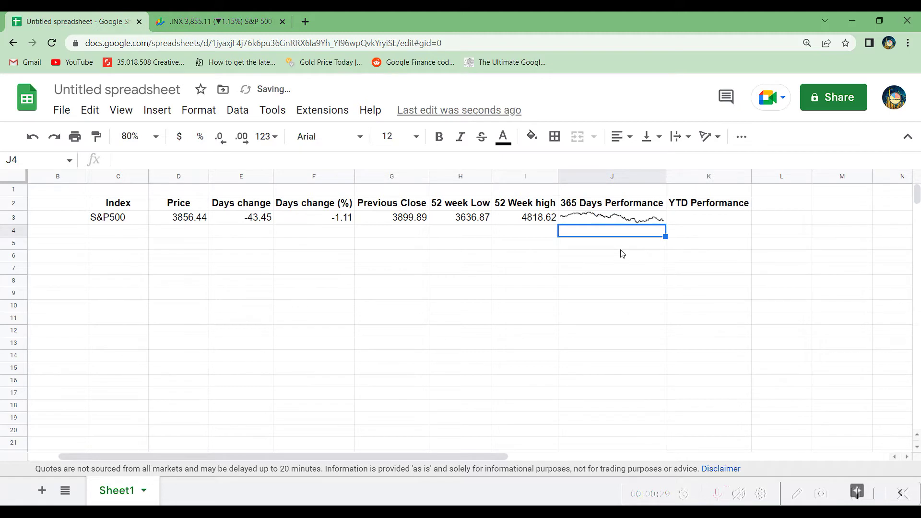
click(624, 222)
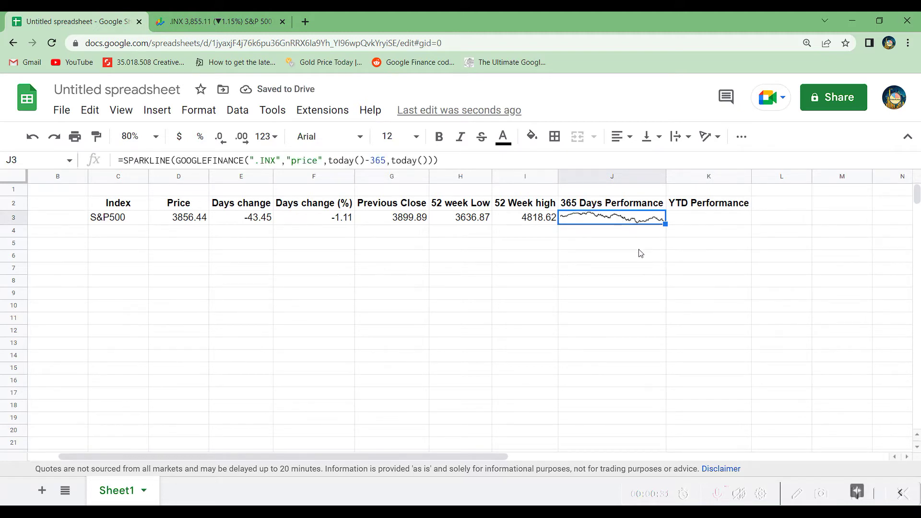
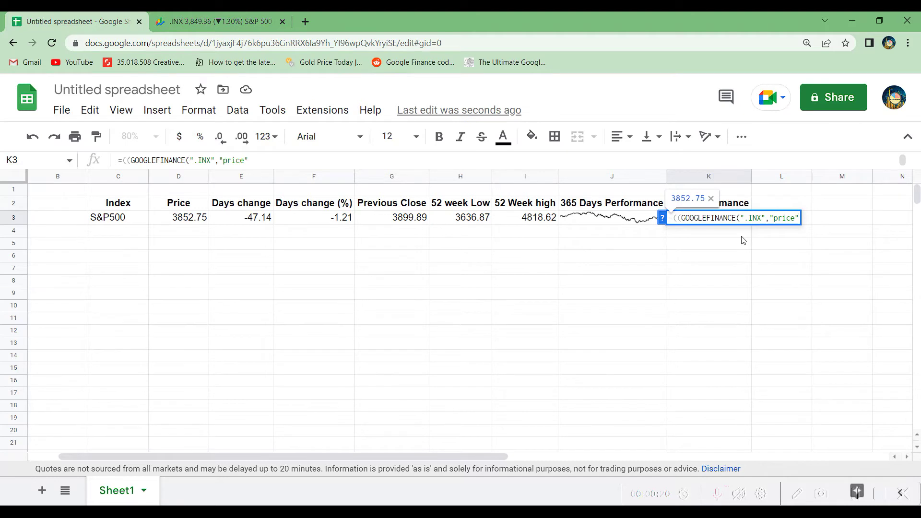
Step: Continue the YTD Performance formula in K3 by subtracting the start-of-year price, (INDEX(GOOGLEFINANCE(".INX","price","01/01/2022"),2,2)), and close the numerator's parentheses
text()-)
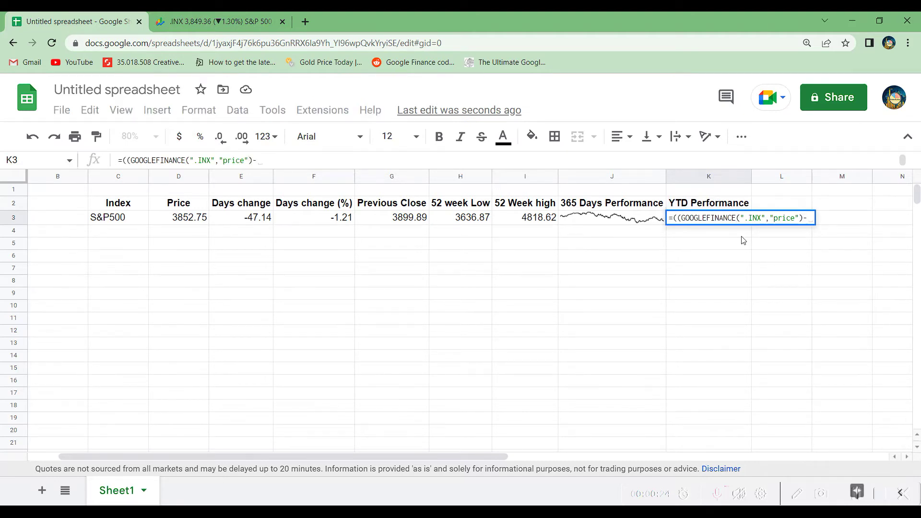
text((index)
key(Tab)
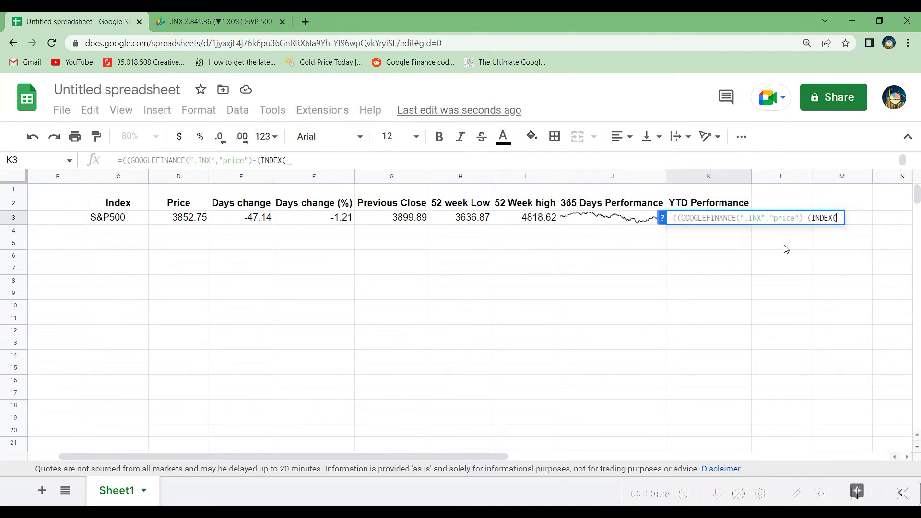
text(Goo)
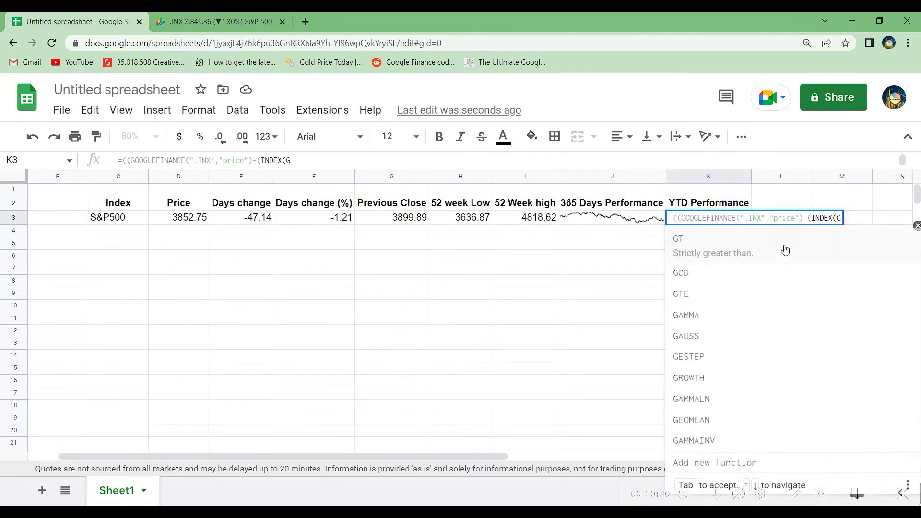
key(Tab)
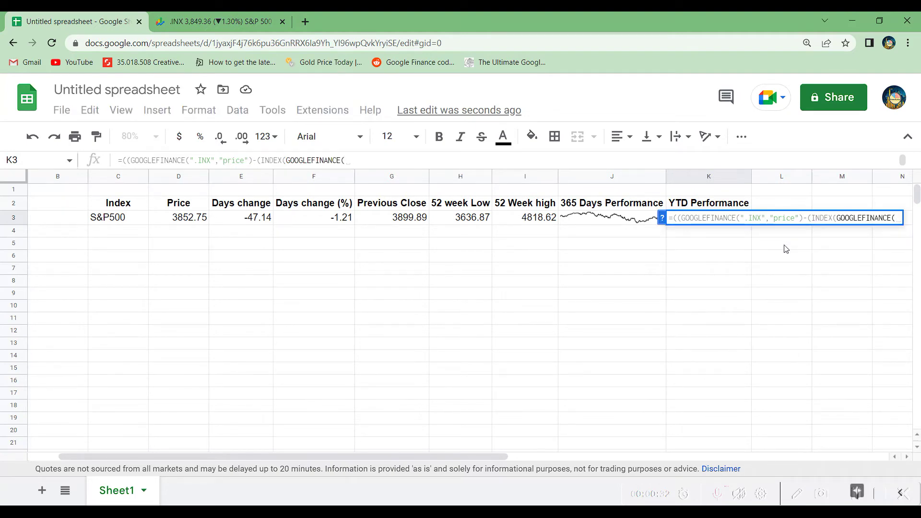
text(".INX")
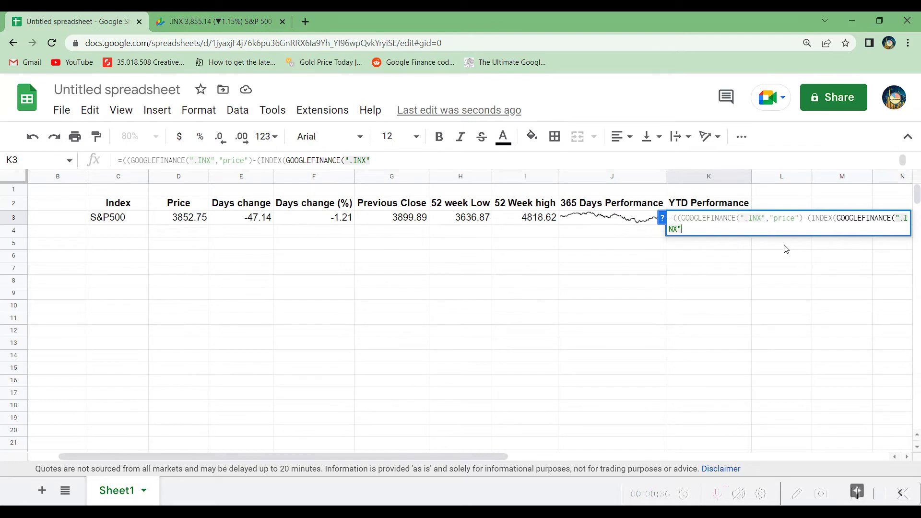
text(,"price")
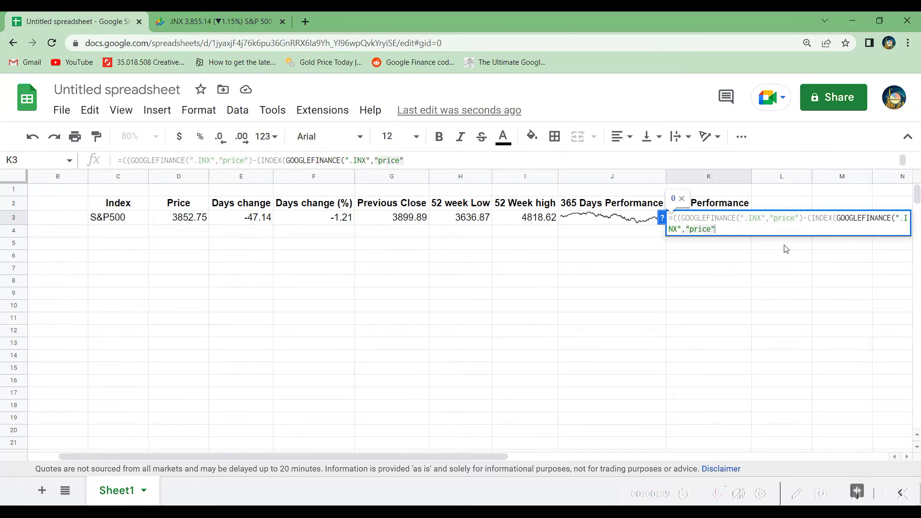
text(,")
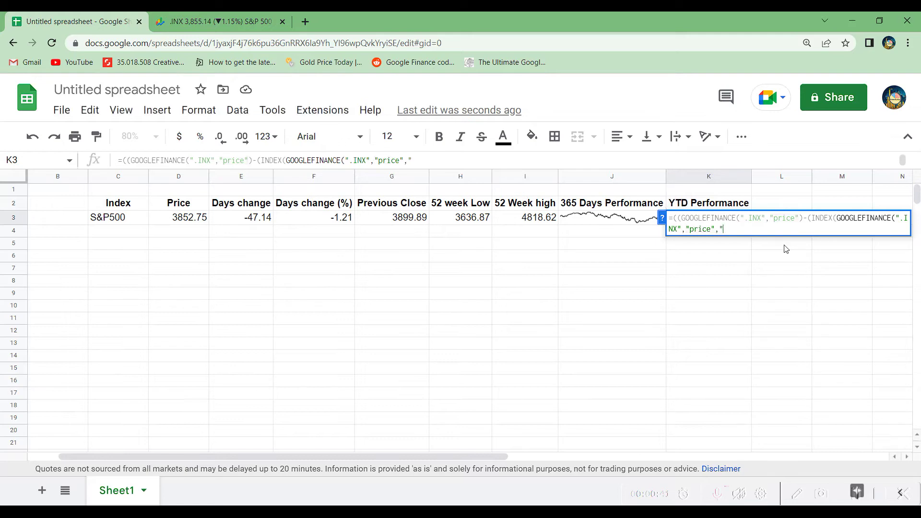
text(01)
key(BackSpace)
text(01/01/2022)
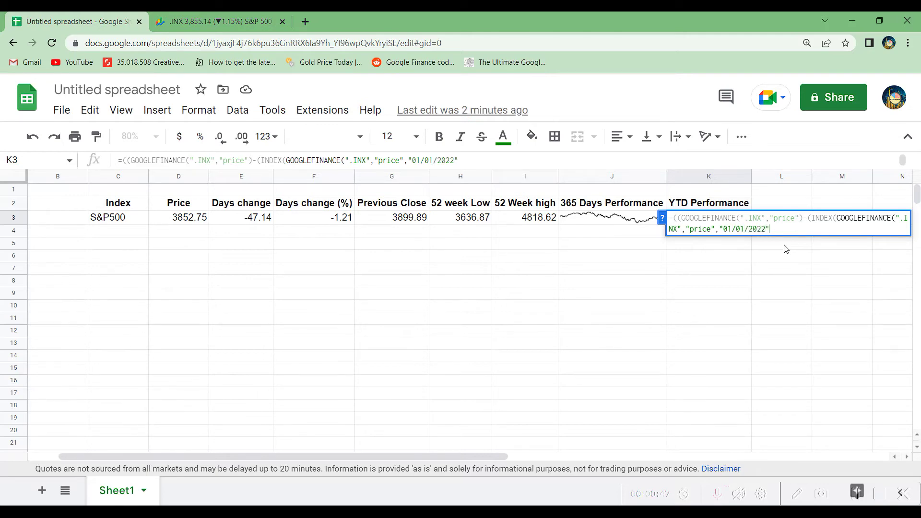
text("),2,2)))))
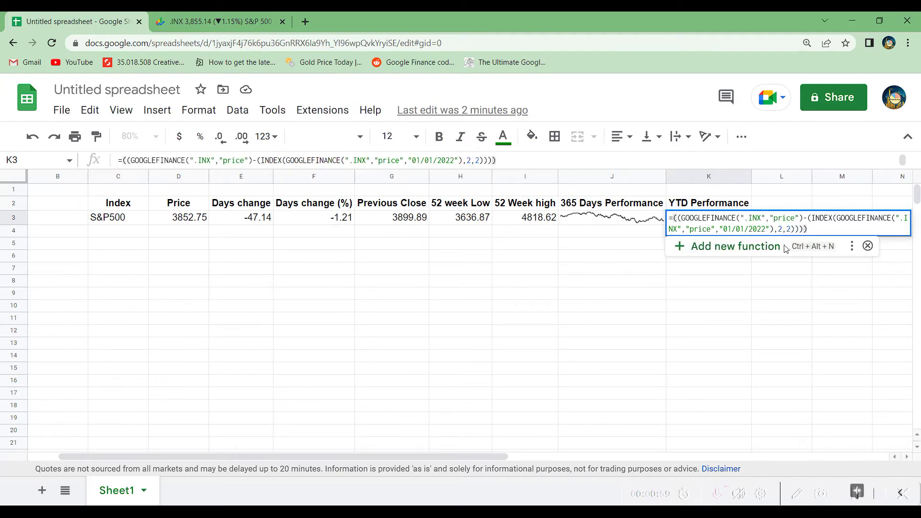
Step: Complete the YTD formula in K3 by dividing by (INDEX(GOOGLEFINANCE(".INX","price","01/01/2022"),2,2))
text(/)
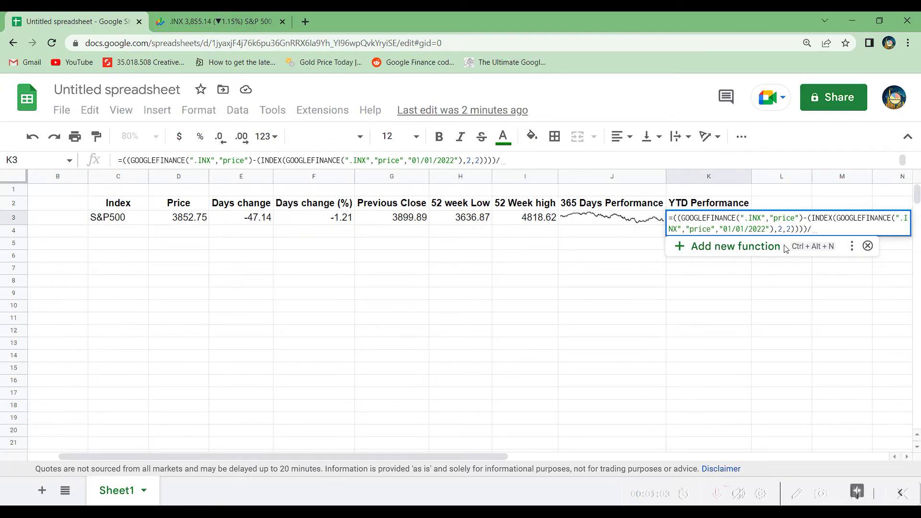
text((index)
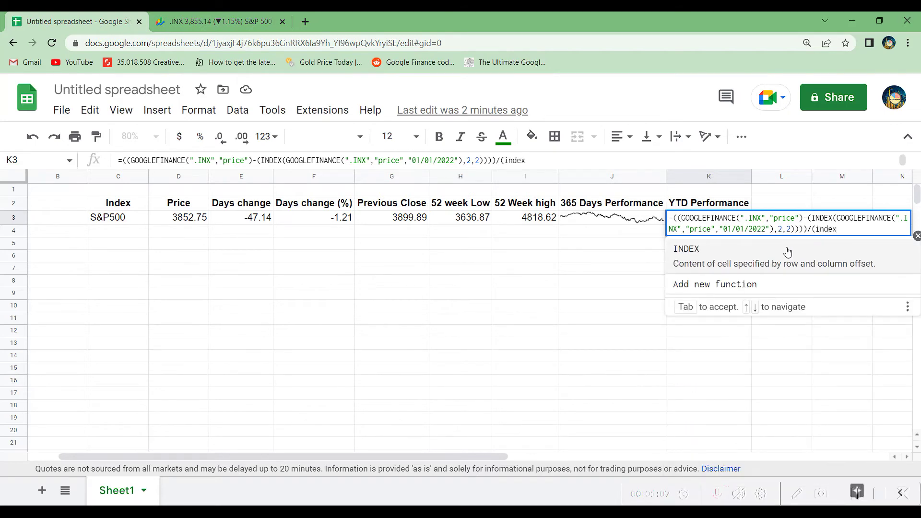
click(788, 251)
text(goog)
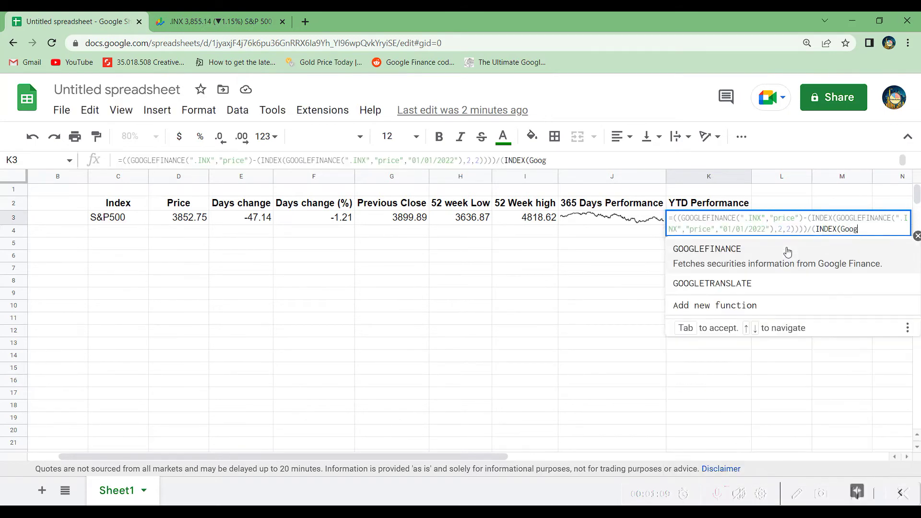
click(788, 251)
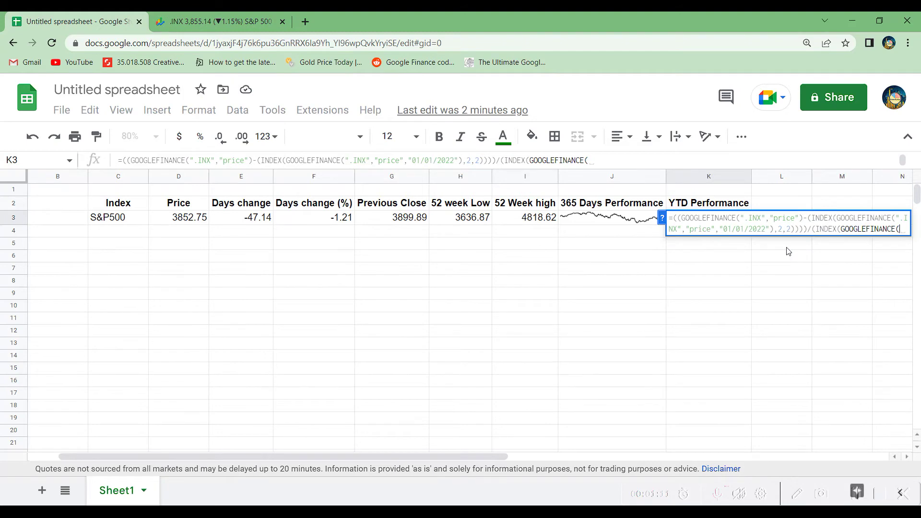
text(".INX")
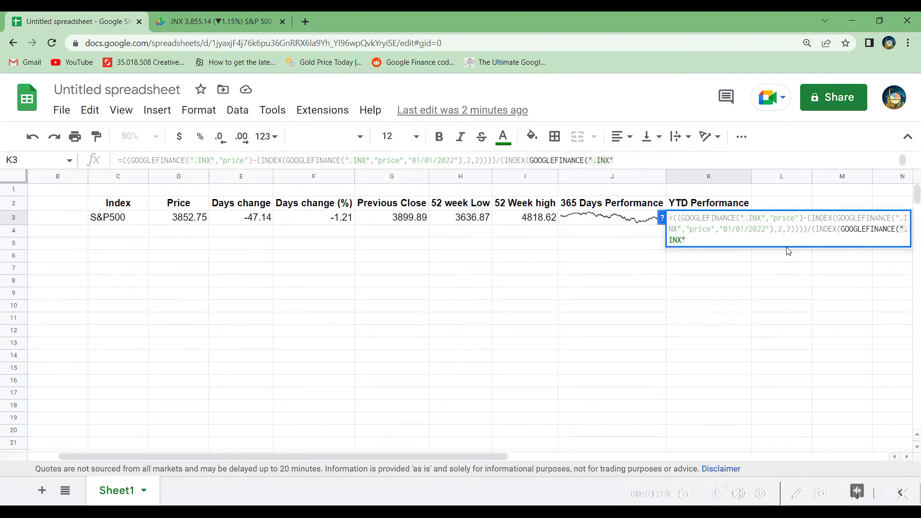
text(,)
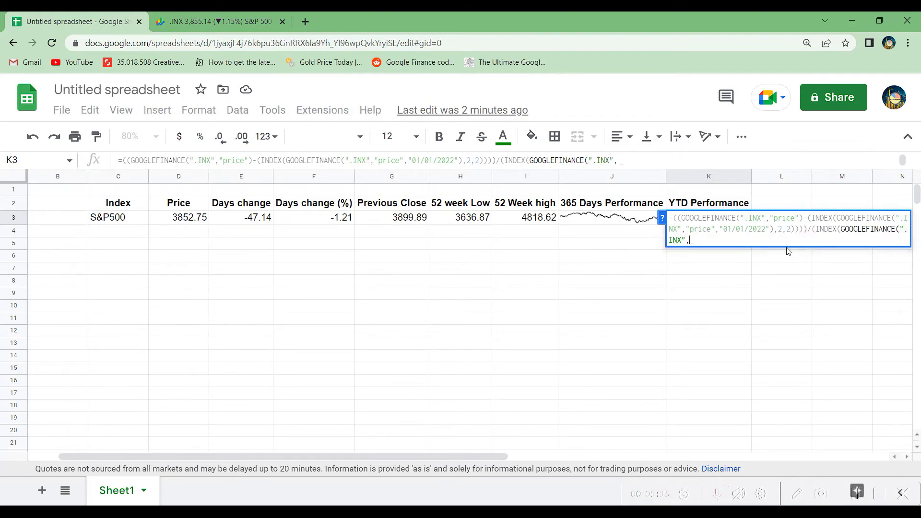
text("price")
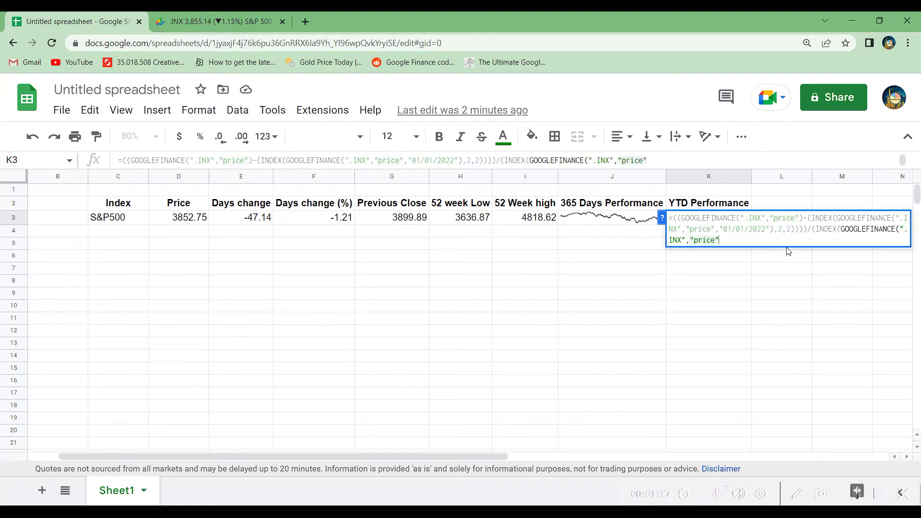
text(,)
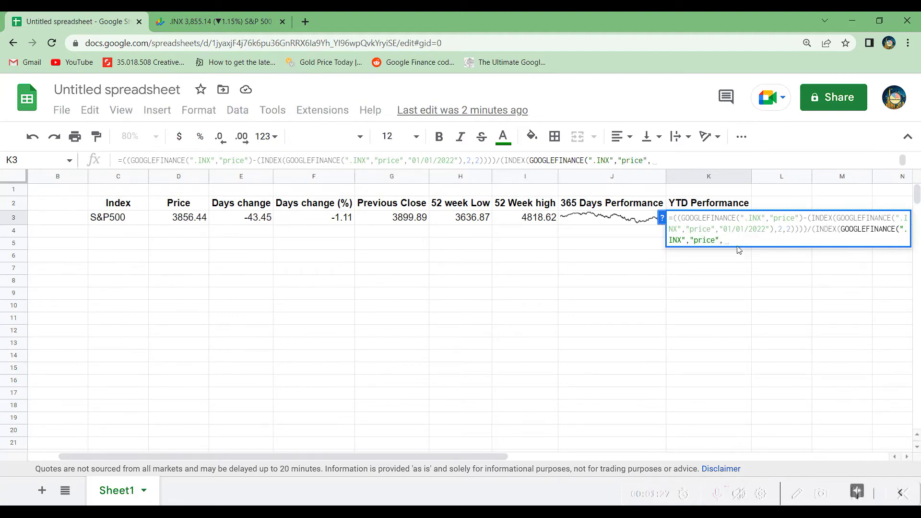
text("01/01/2022)
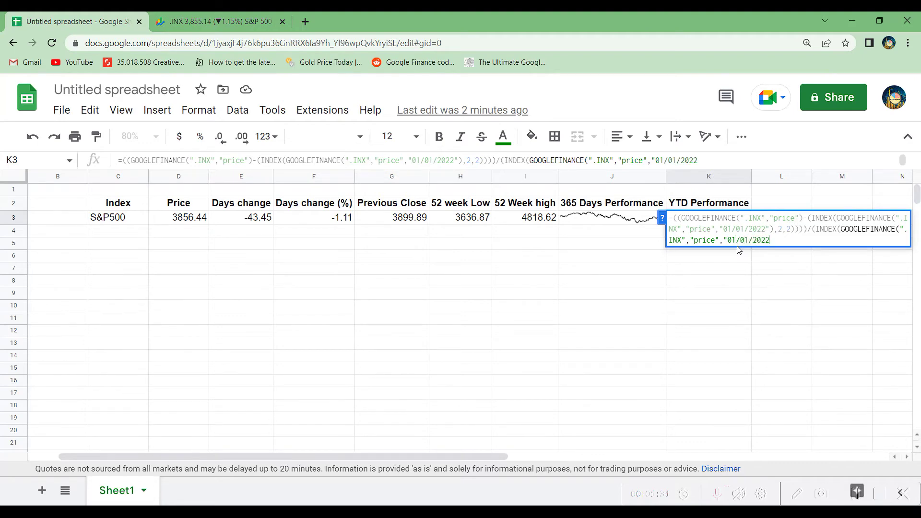
text(")
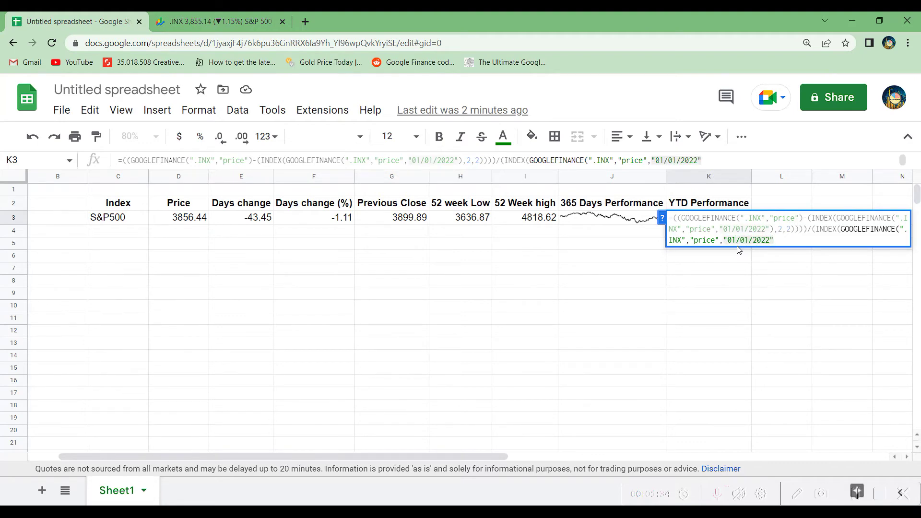
text(),2)
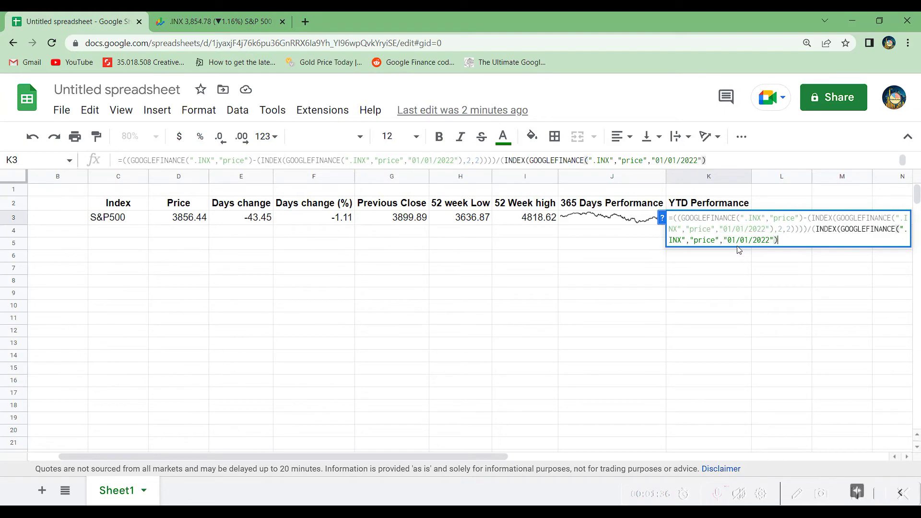
text(,)
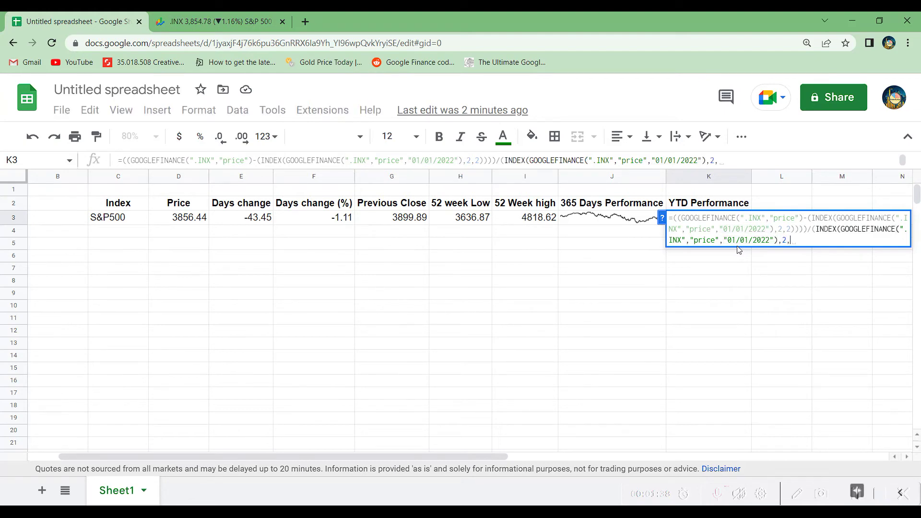
text(2)
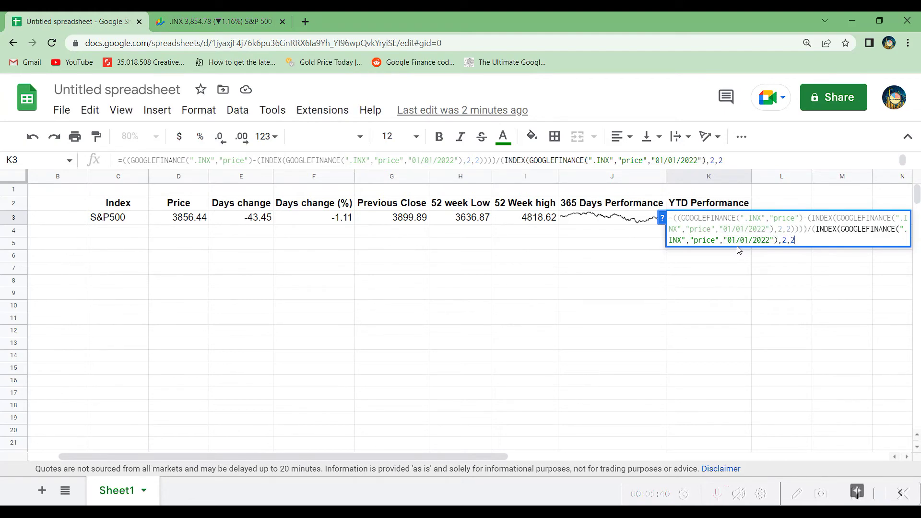
text()))
key(Return)
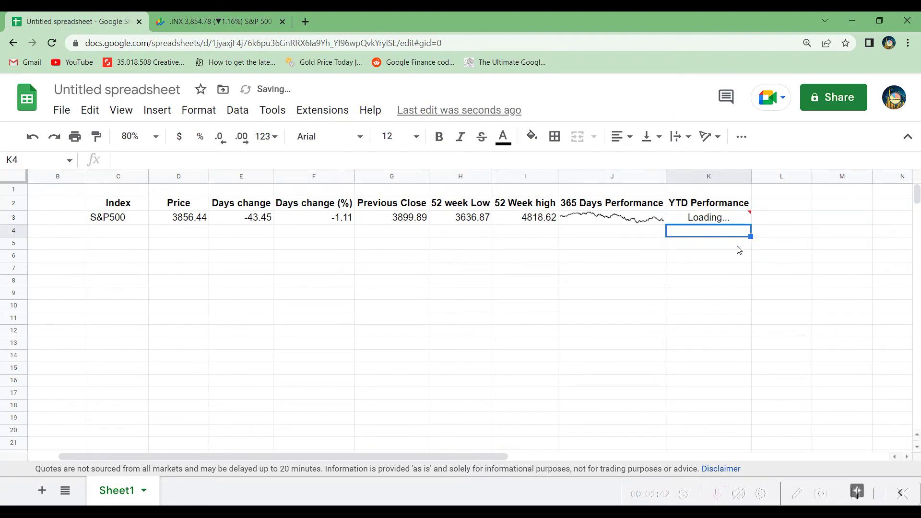
Step: Format the S&P500 YTD Performance value in cell K3 as a percent
click(722, 219)
click(266, 136)
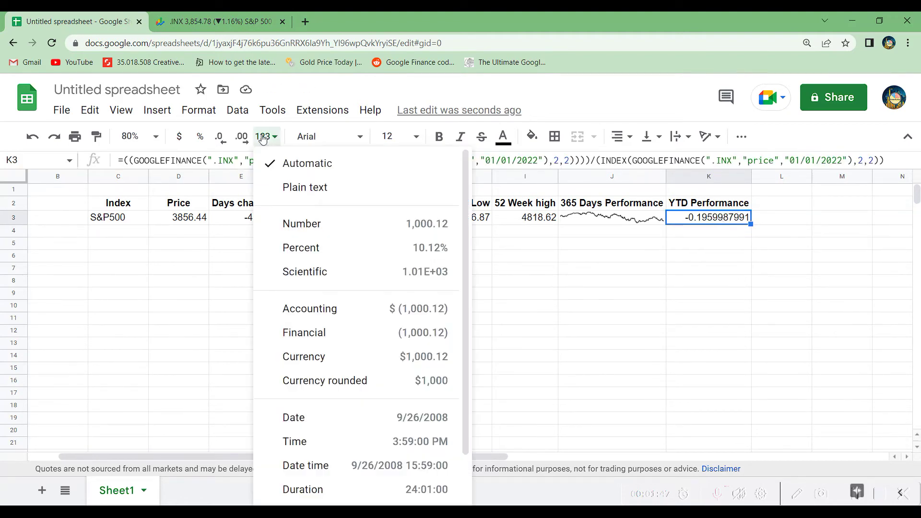
click(298, 249)
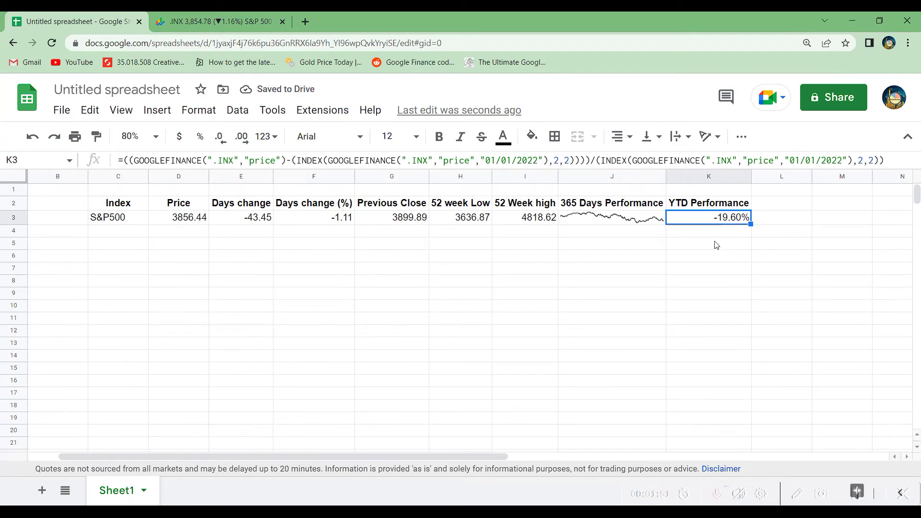
Step: Add a Dow Jones row by labelling C4 "Dow Jones" and copying the S&P500 formulas from D3:K3 into the cells starting at D4
click(100, 233)
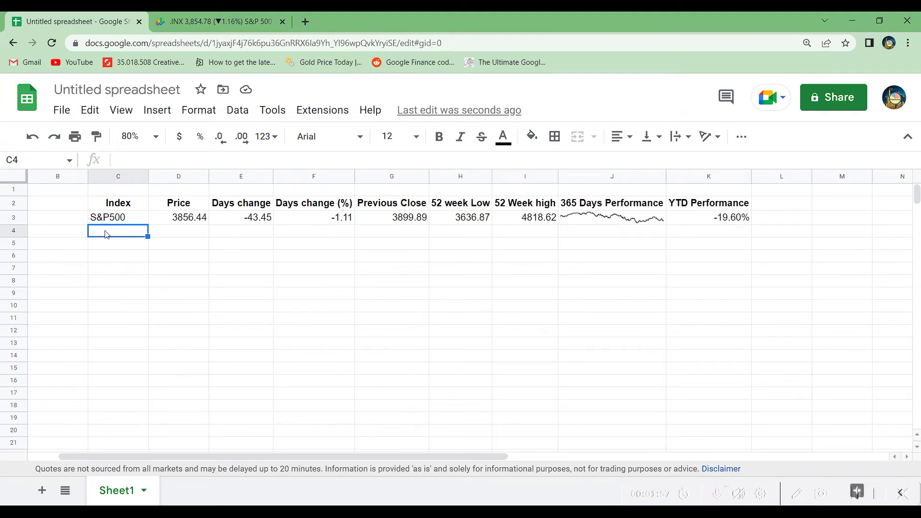
text(Dow Jones)
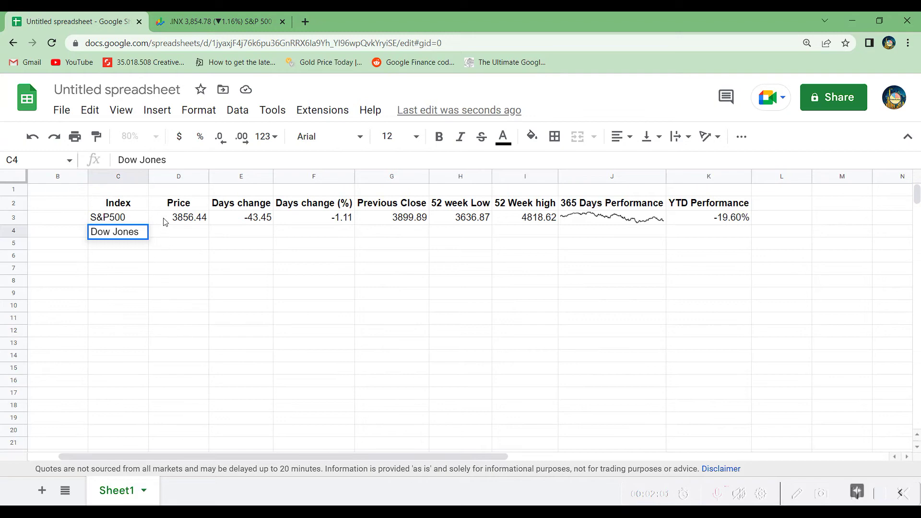
drag(165, 222, 720, 219)
key(ctrl+c)
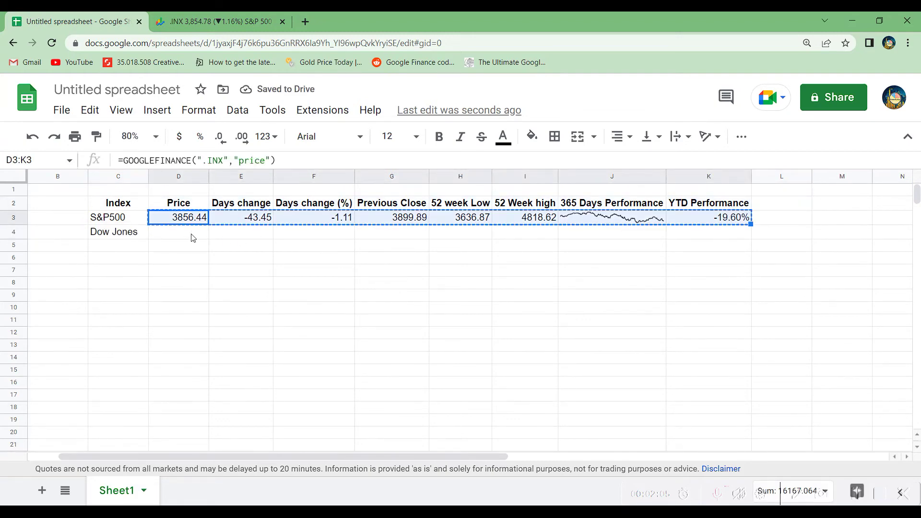
click(194, 234)
key(ctrl+v)
click(152, 275)
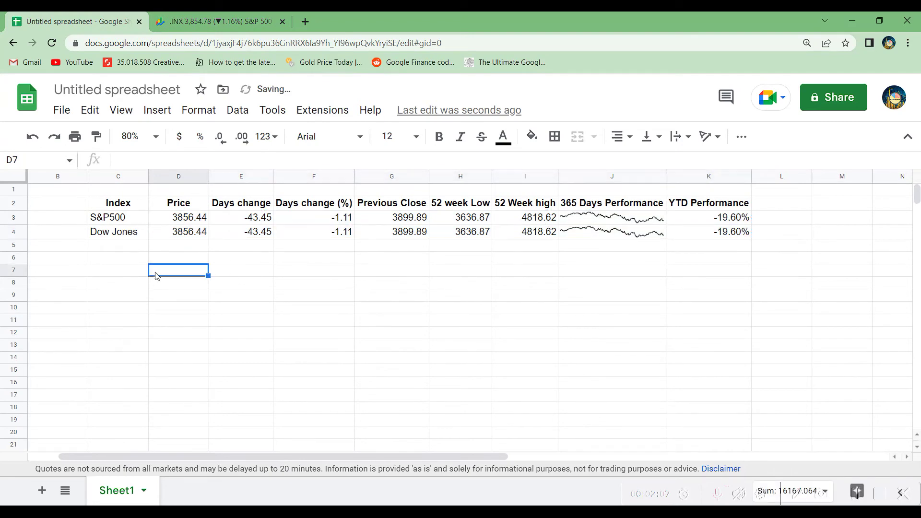
Step: Search Google Finance for "dow jones", select the ticker .DJI on the Dow Jones Industrial Average page, and return to the spreadsheet
click(221, 23)
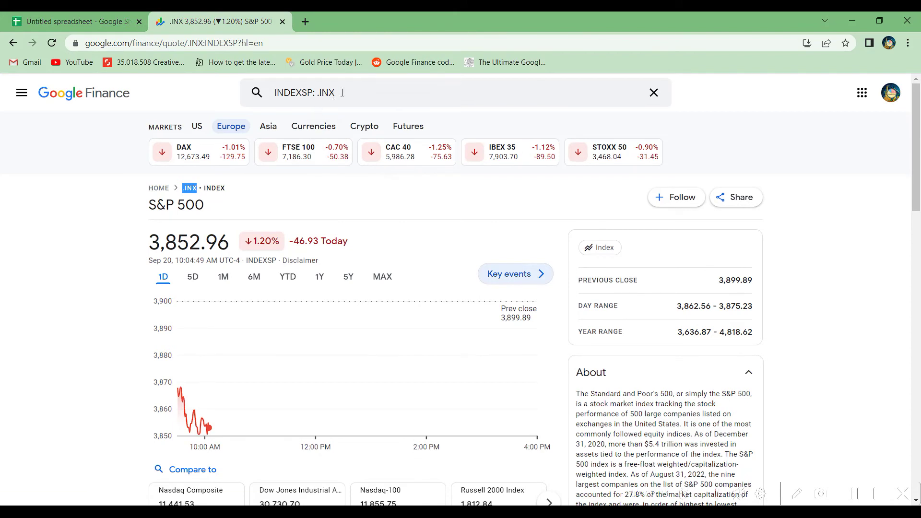
click(276, 93)
text(d)
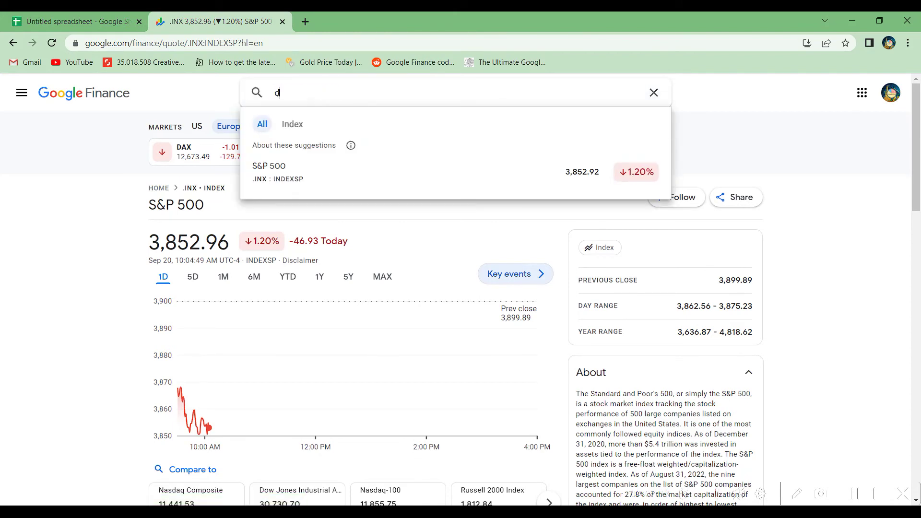
text(ow jones)
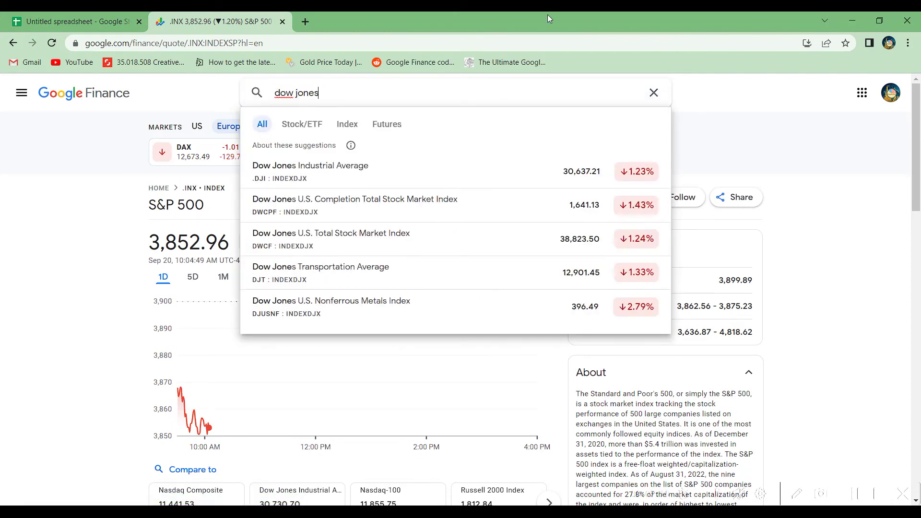
click(342, 171)
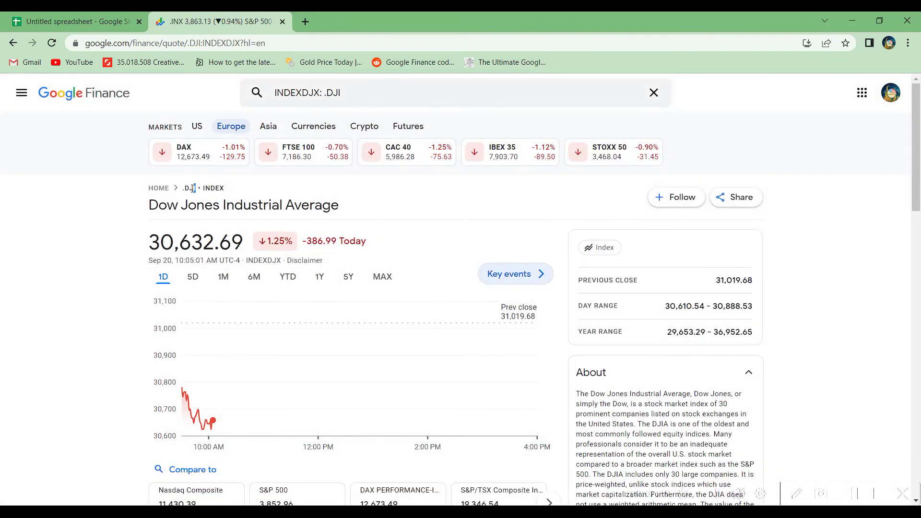
double_click(192, 188)
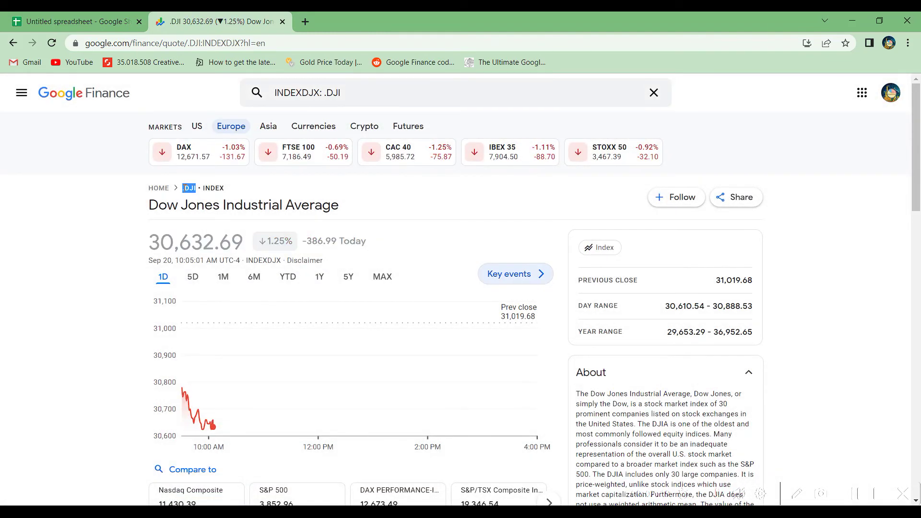
key(ctrl+Page_Up)
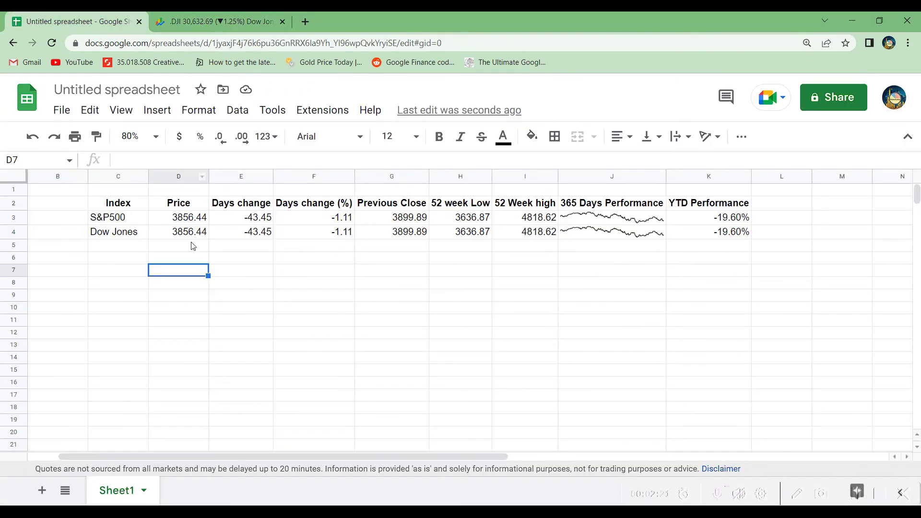
Step: Change the ticker to .DJI in the Dow Jones price formula in D4 and the days change formula in E4
click(179, 235)
double_click(213, 161)
text(DJI)
key(Return)
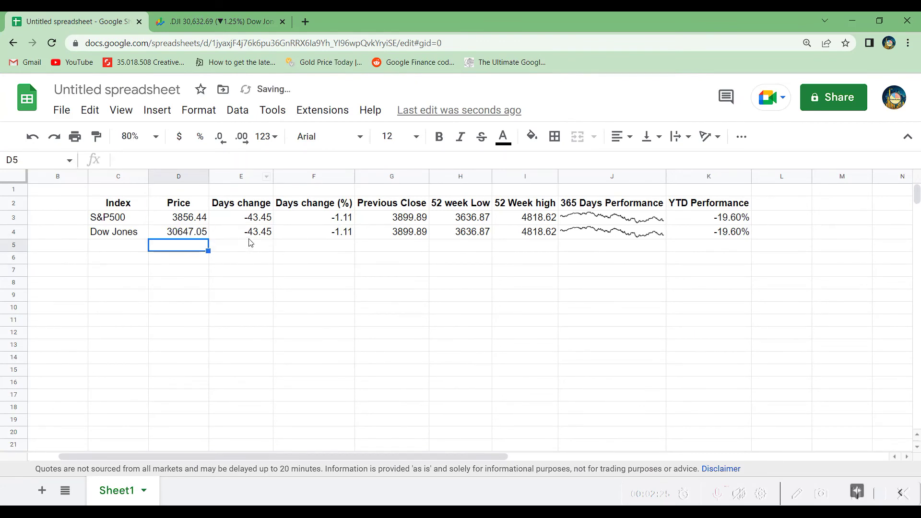
click(245, 234)
double_click(212, 161)
text(DJI","change"))
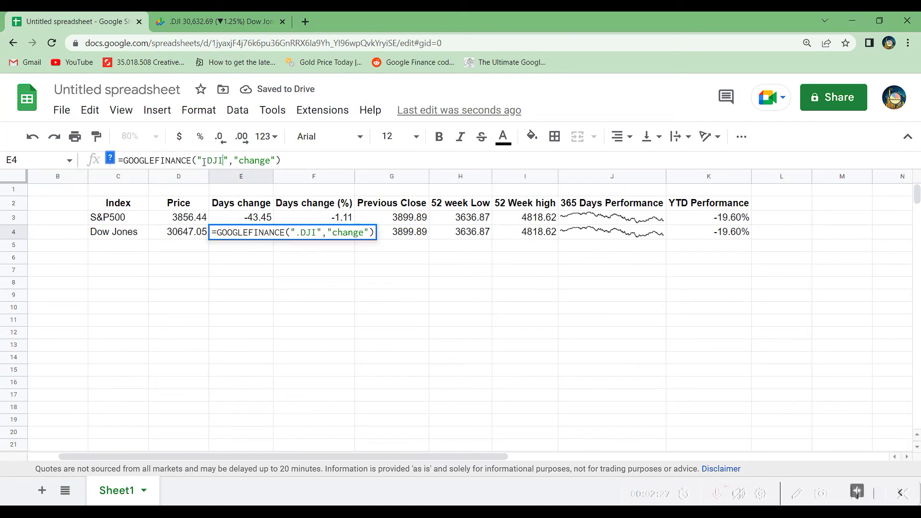
key(Return)
Step: Change the ticker to .DJI in the Dow Jones "changepct" formula in F4 and the "closeyest" formula in G4
click(313, 235)
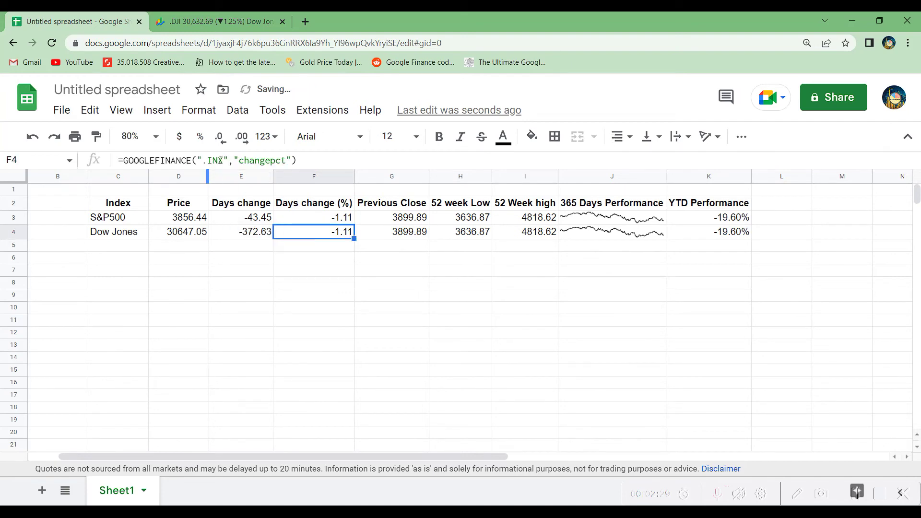
click(221, 160)
double_click(215, 161)
text(DJI)
key(Return)
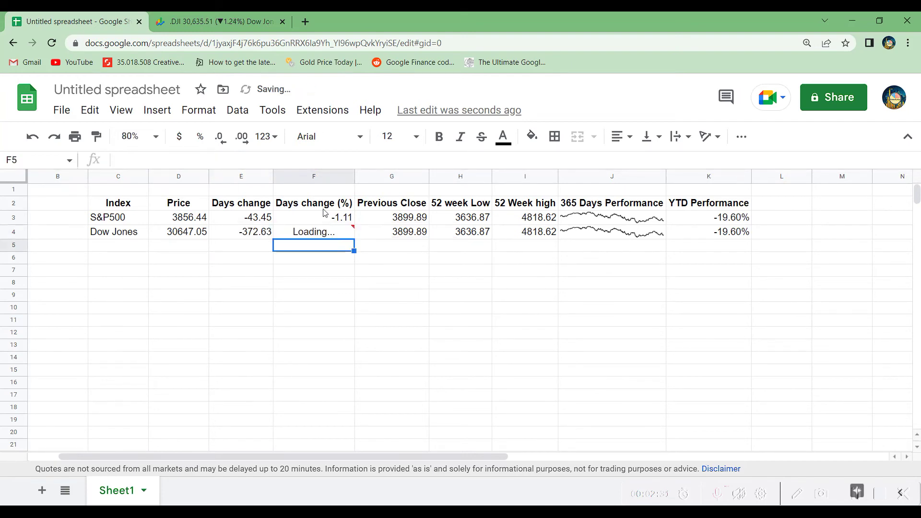
click(393, 233)
double_click(215, 160)
text(DJI","closeyest"))
key(Return)
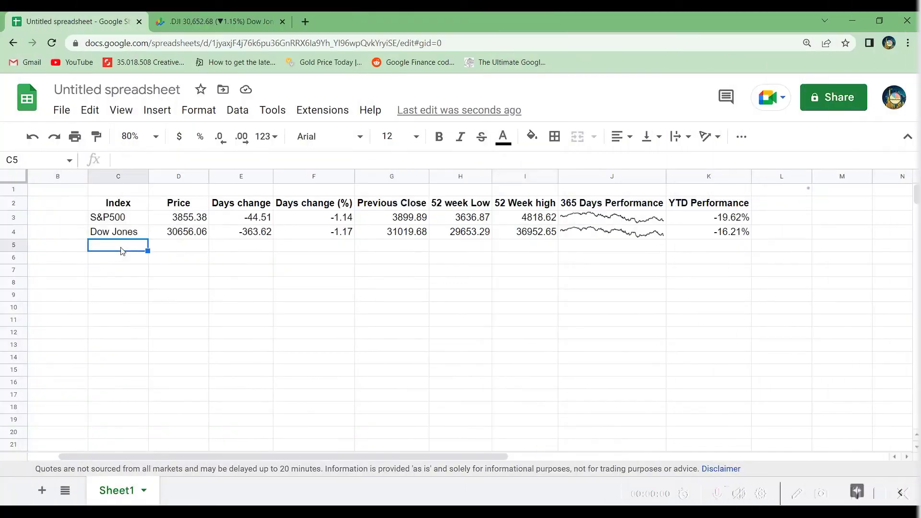
Step: Add a NASDAQ row by labelling C5 "NASDAQ" and copying the Dow Jones formulas from D4:K4 into the cells starting at D5
text(NAS)
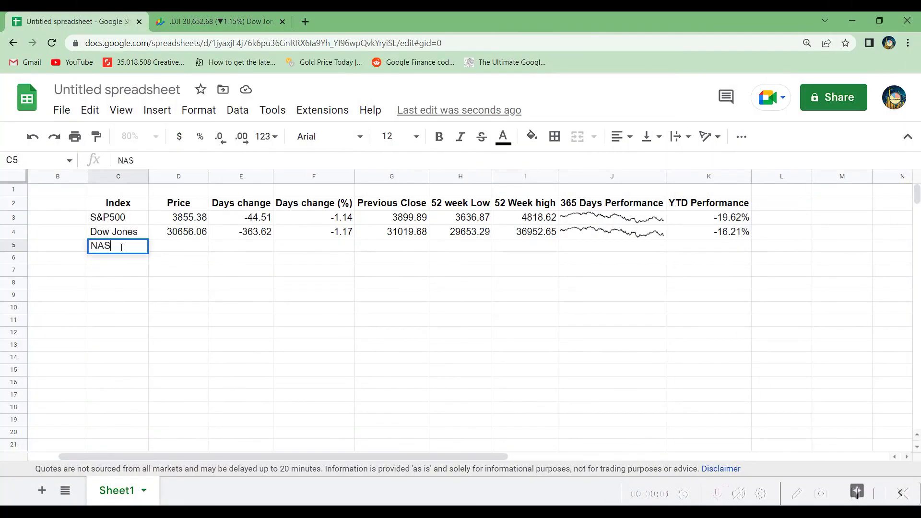
text(DAQ)
click(179, 251)
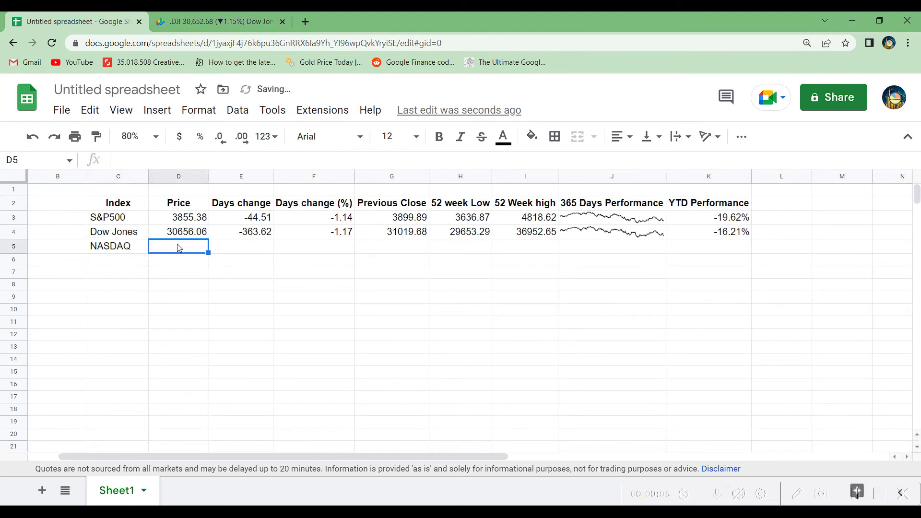
drag(184, 239, 707, 238)
key(ctrl+c)
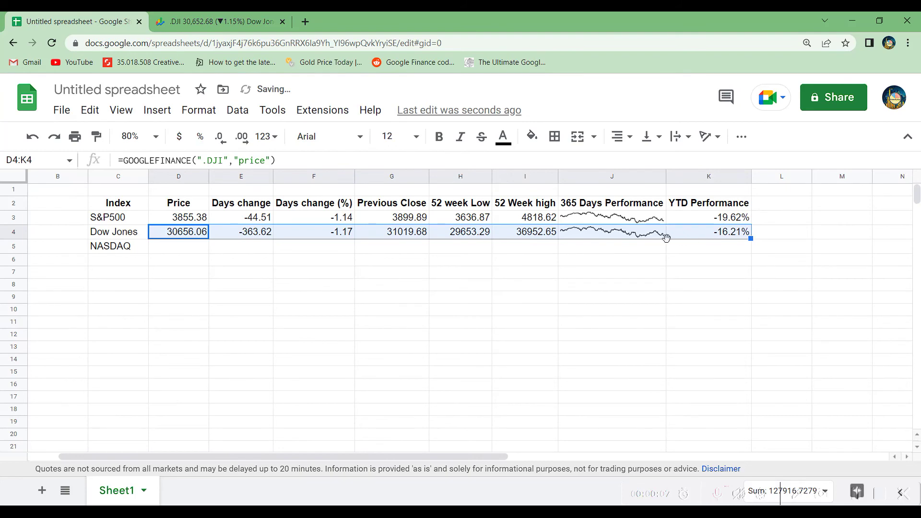
click(185, 250)
key(ctrl+v)
click(204, 268)
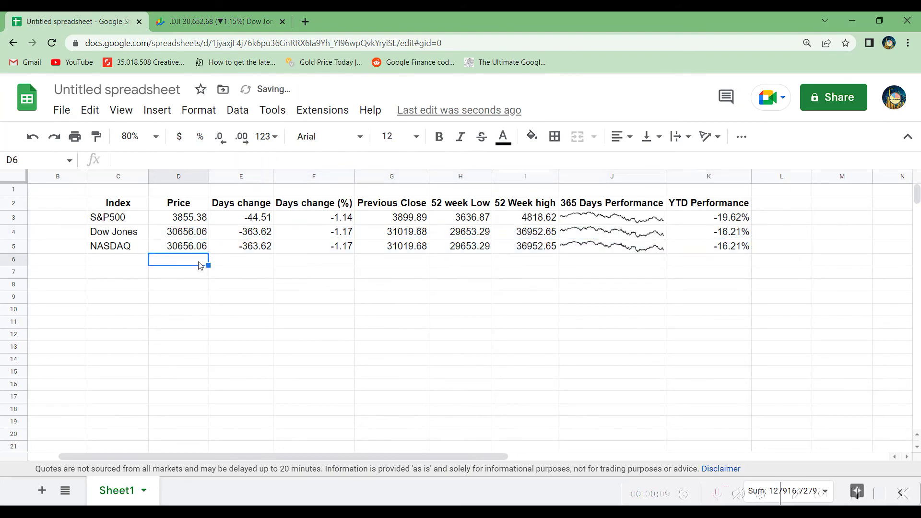
Step: Search Google Finance for "nasdaq", select the ticker .IXIC on the Nasdaq Composite page, and return to the spreadsheet
click(211, 21)
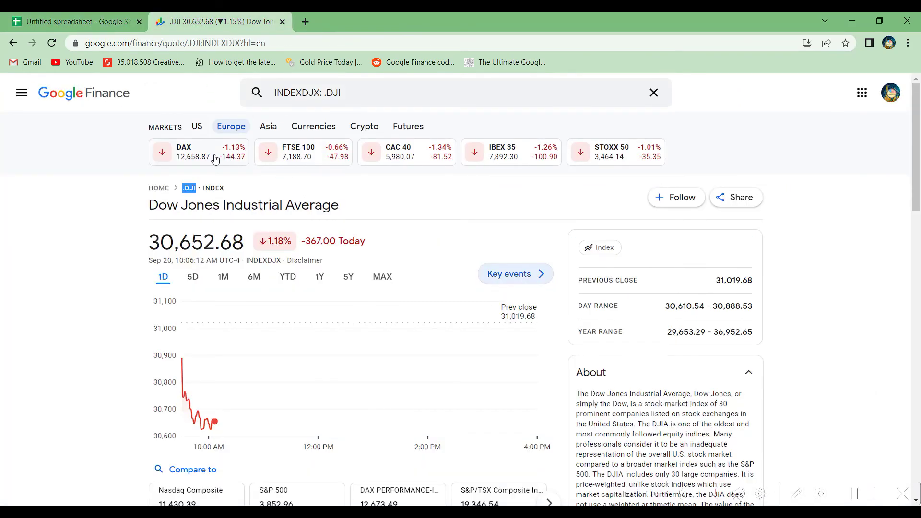
mouse_move(307, 92)
mouse_down()
mouse_move(326, 96)
mouse_move(291, 97)
mouse_up()
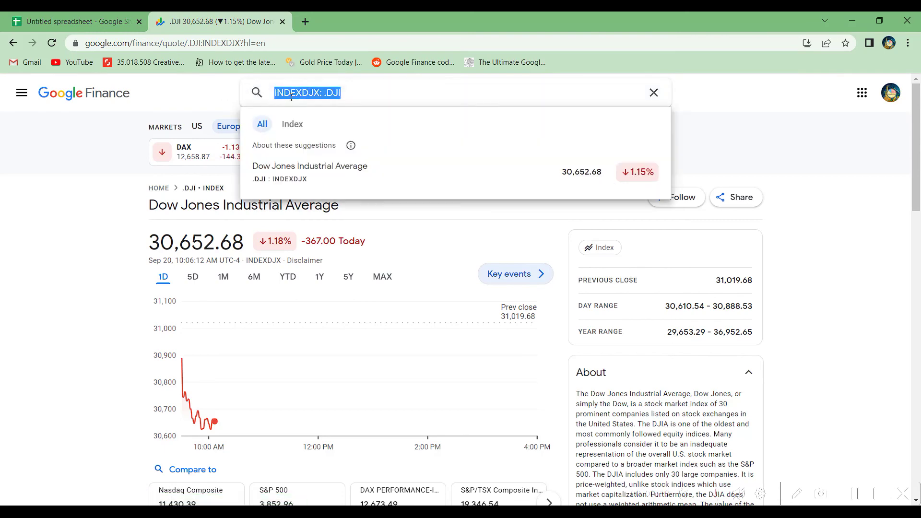
text(nasd)
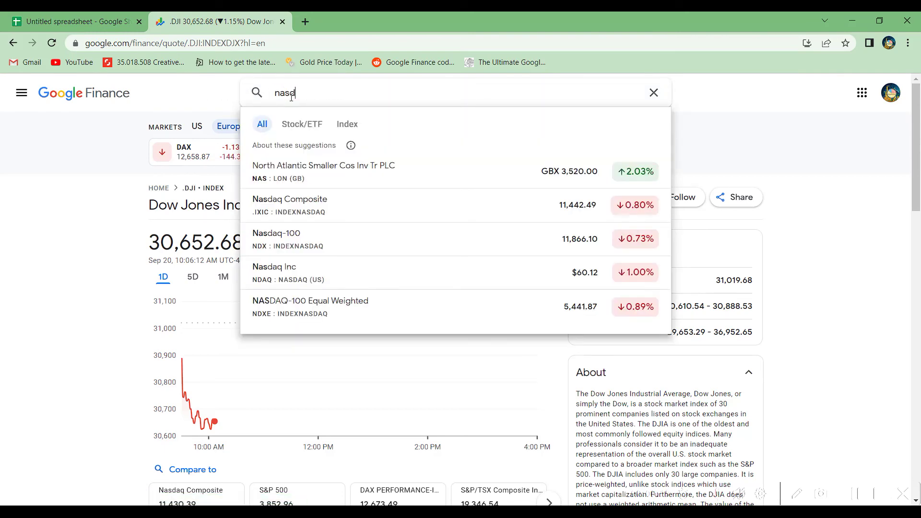
text(aq)
click(292, 166)
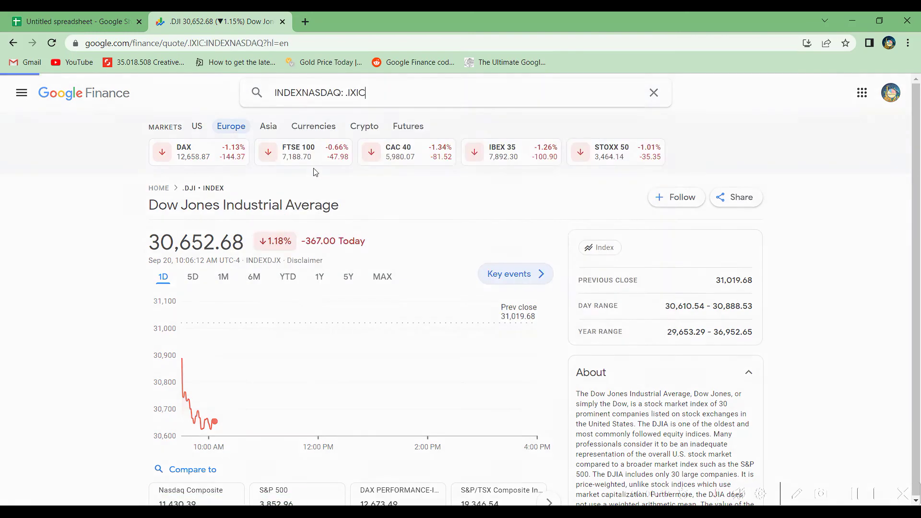
drag(199, 188, 182, 188)
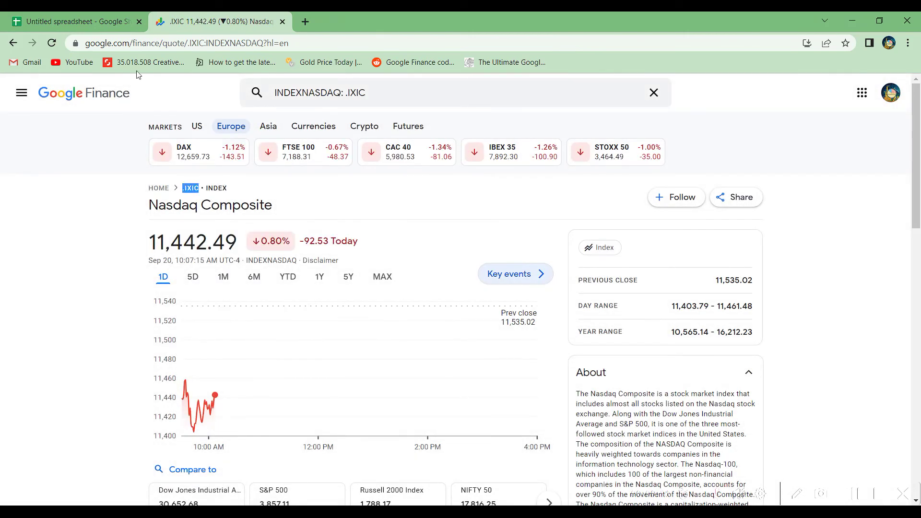
click(72, 21)
Step: Change the ticker to .IXIC in the NASDAQ price formula in D5 and the days change formula in E5
click(160, 251)
drag(223, 161, 202, 161)
key(ctrl+v)
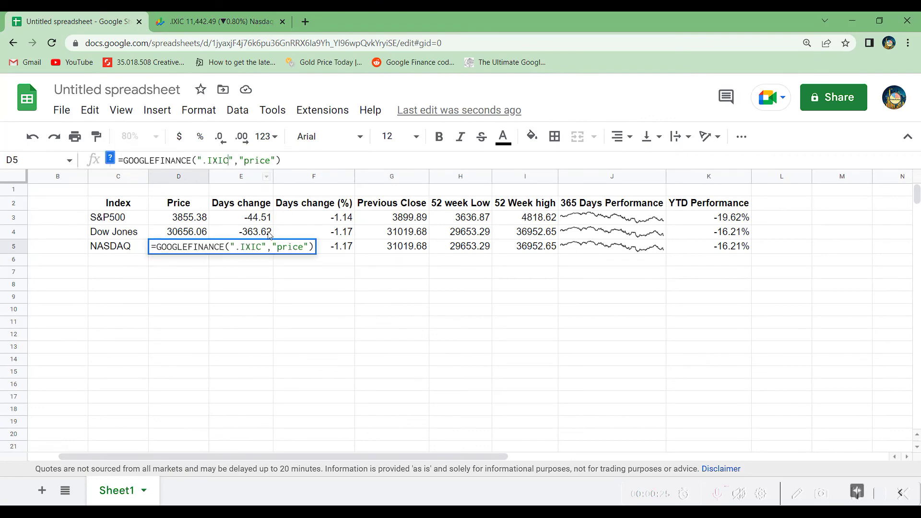
key(Return)
click(266, 247)
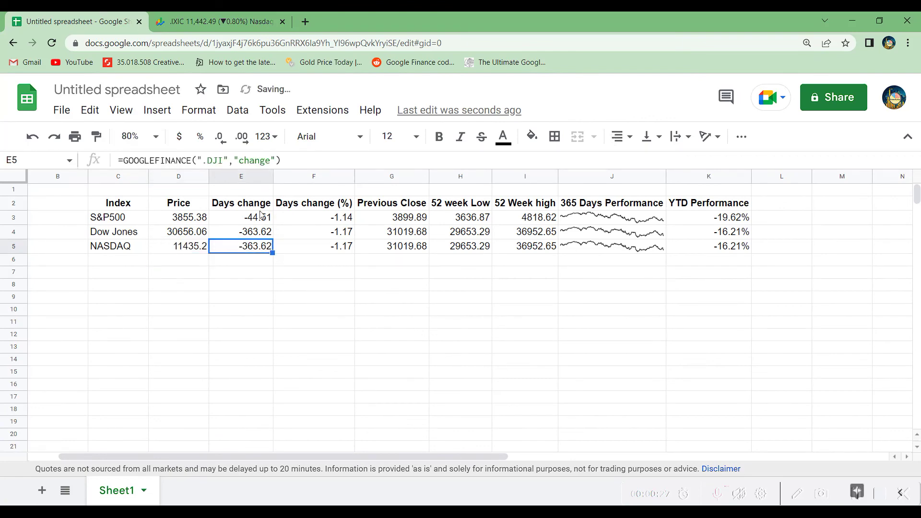
drag(224, 160, 204, 161)
key(ctrl+v)
key(Return)
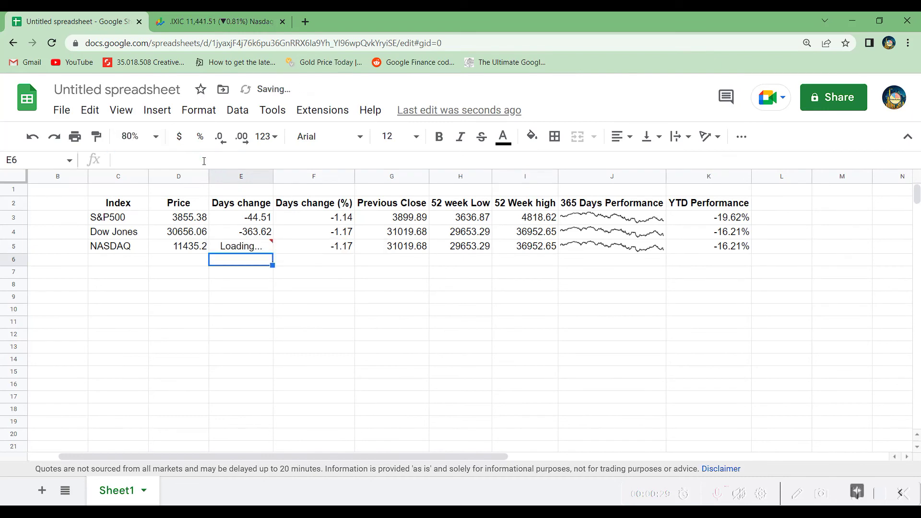
click(709, 260)
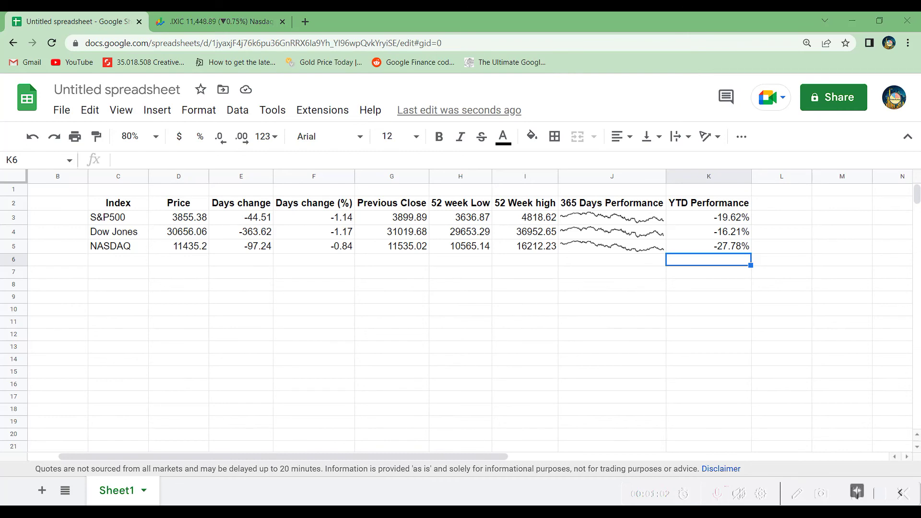
Step: Paste the remaining index names, STOXX 50 through NIFTY_50, as values only into the Index column starting at C6
click(134, 262)
right_click(134, 262)
mouse_move(200, 223)
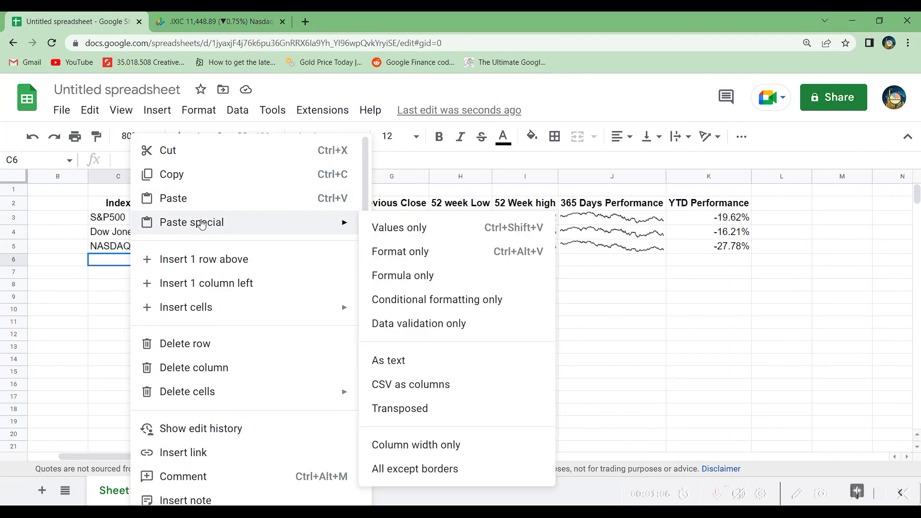
click(419, 229)
click(177, 326)
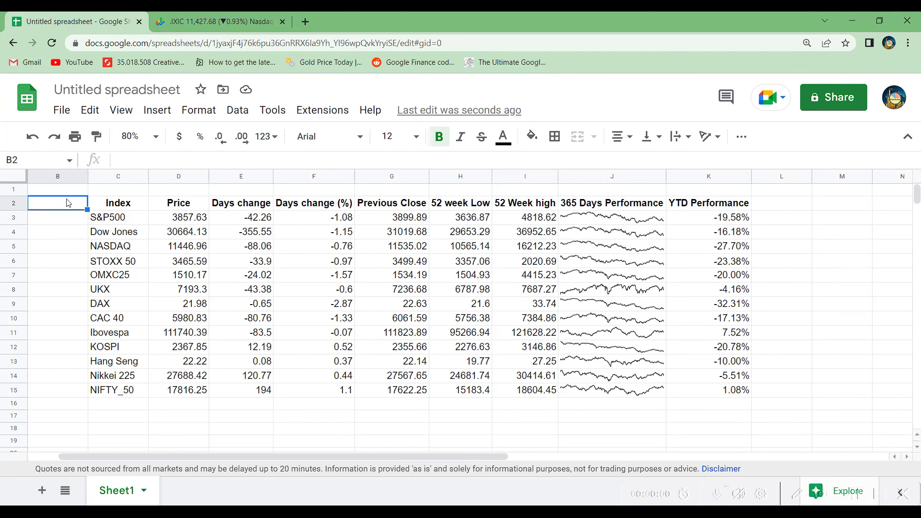
Step: Add a "Country" header in B2 and paste the country codes, US through IND, into B3:B15
text(Country)
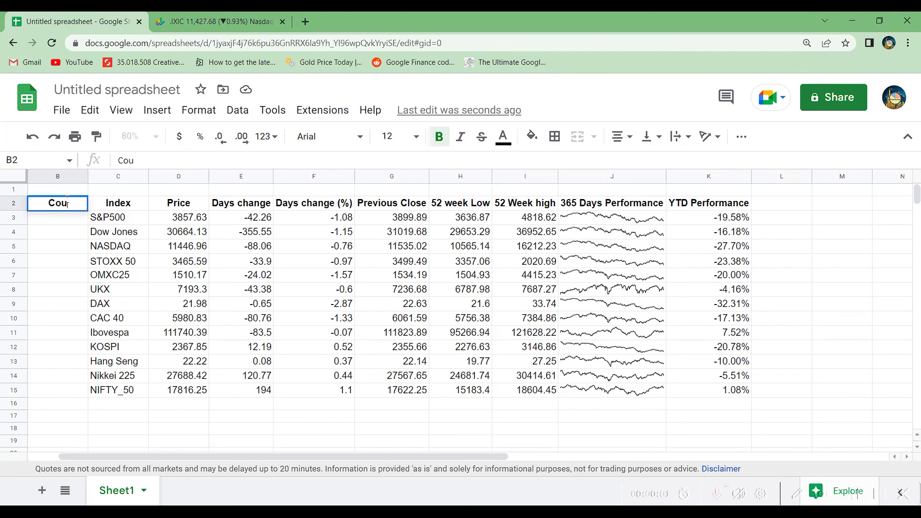
key(Return)
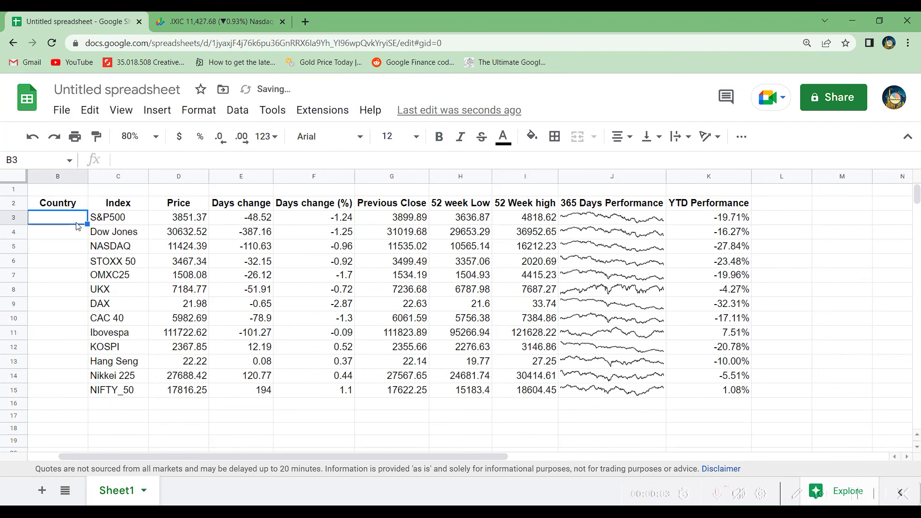
key(ctrl+v)
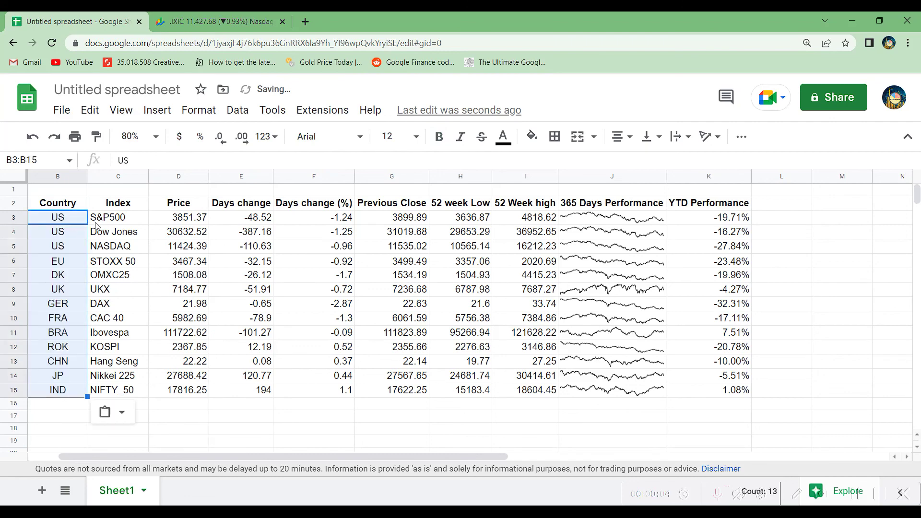
click(206, 419)
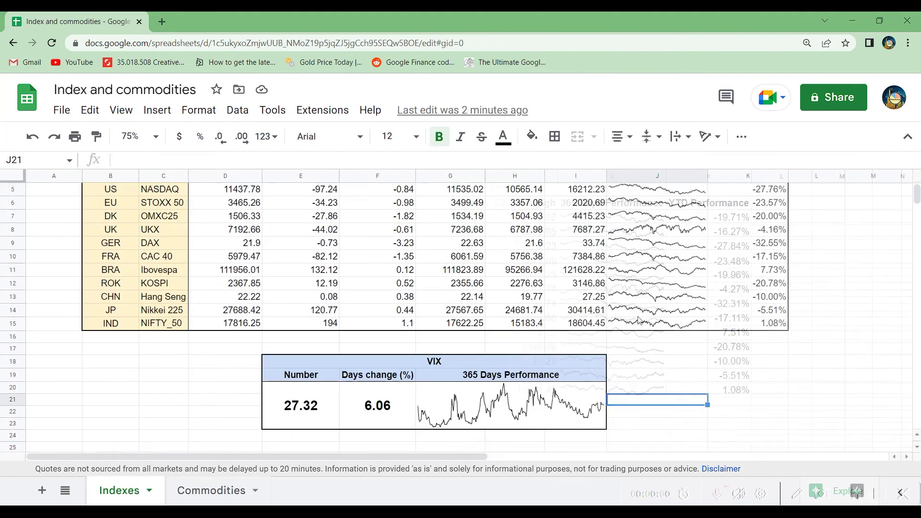
scroll(638, 319, down, 1)
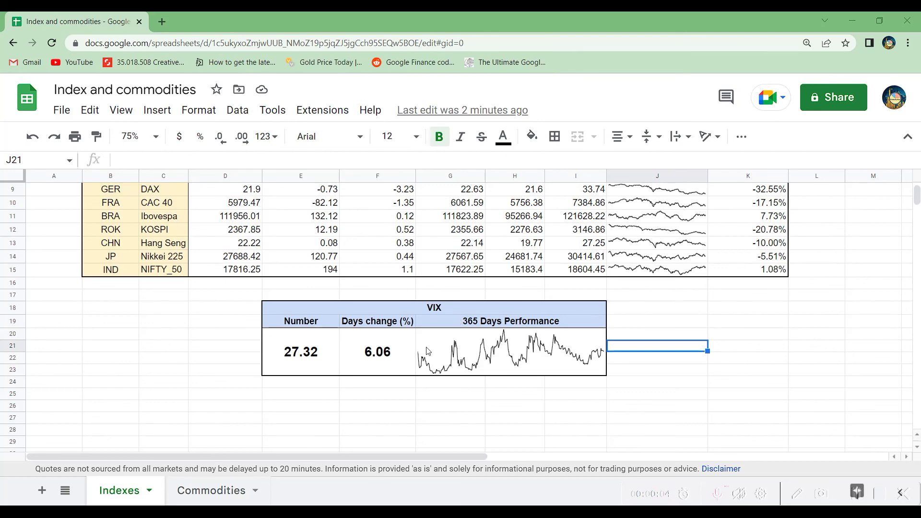
scroll(428, 351, up, 2)
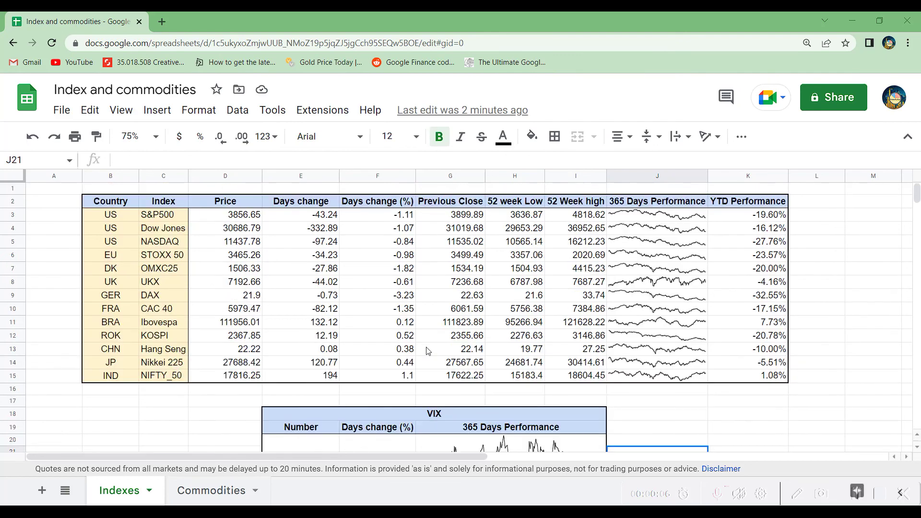